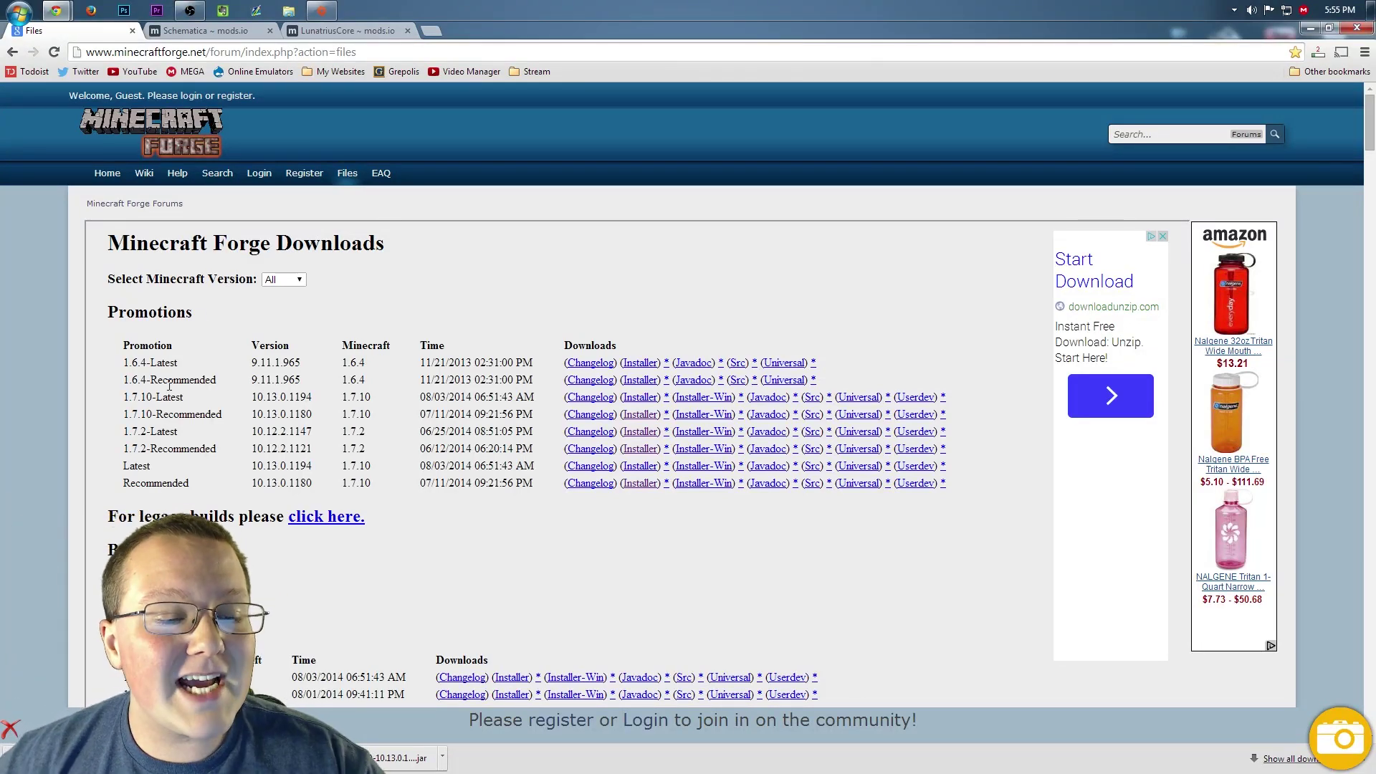
Step: Download the Forge 1.7.10-Latest installer (10.13.0.1194) through the adf.ly continue page
{"action": "left_click_drag", "start_coordinate": [124, 398], "coordinate": [627, 406]}
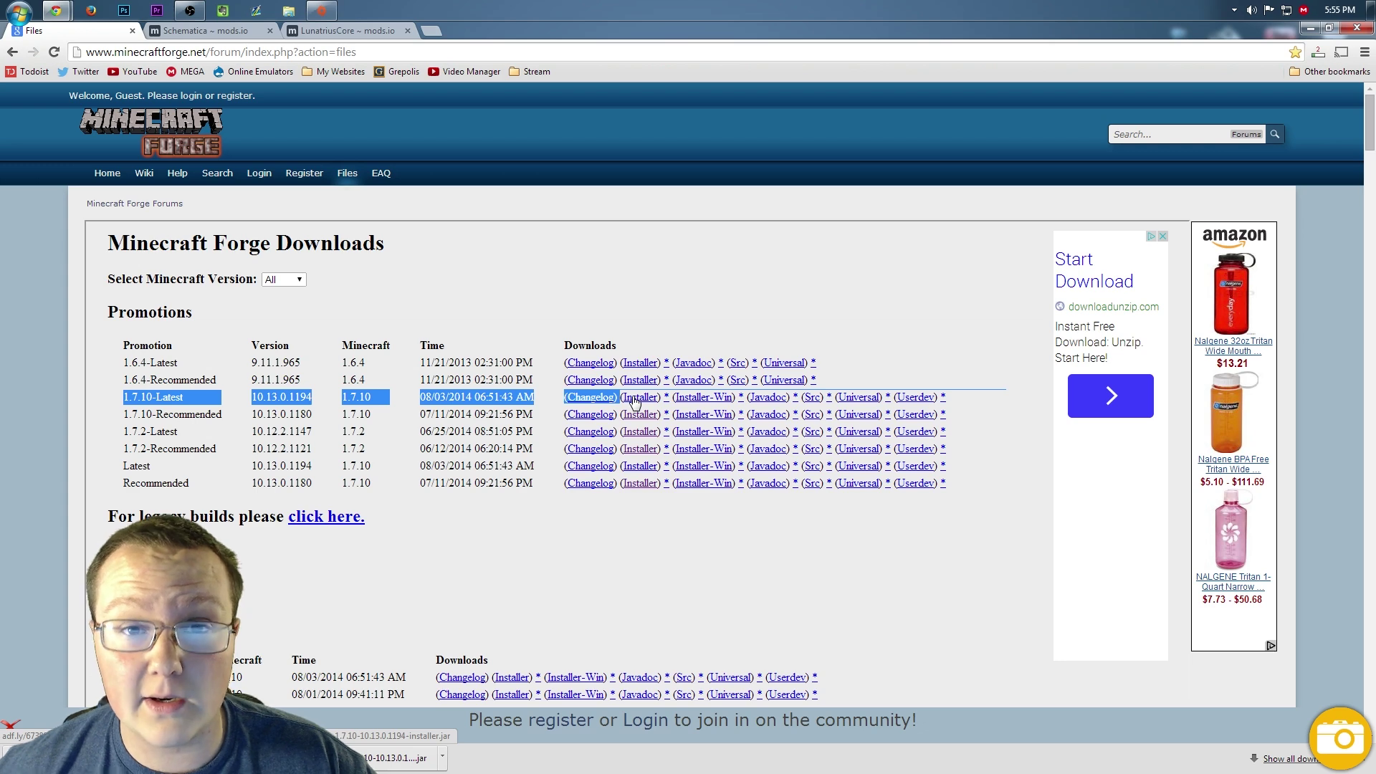
{"action": "left_click", "coordinate": [634, 402]}
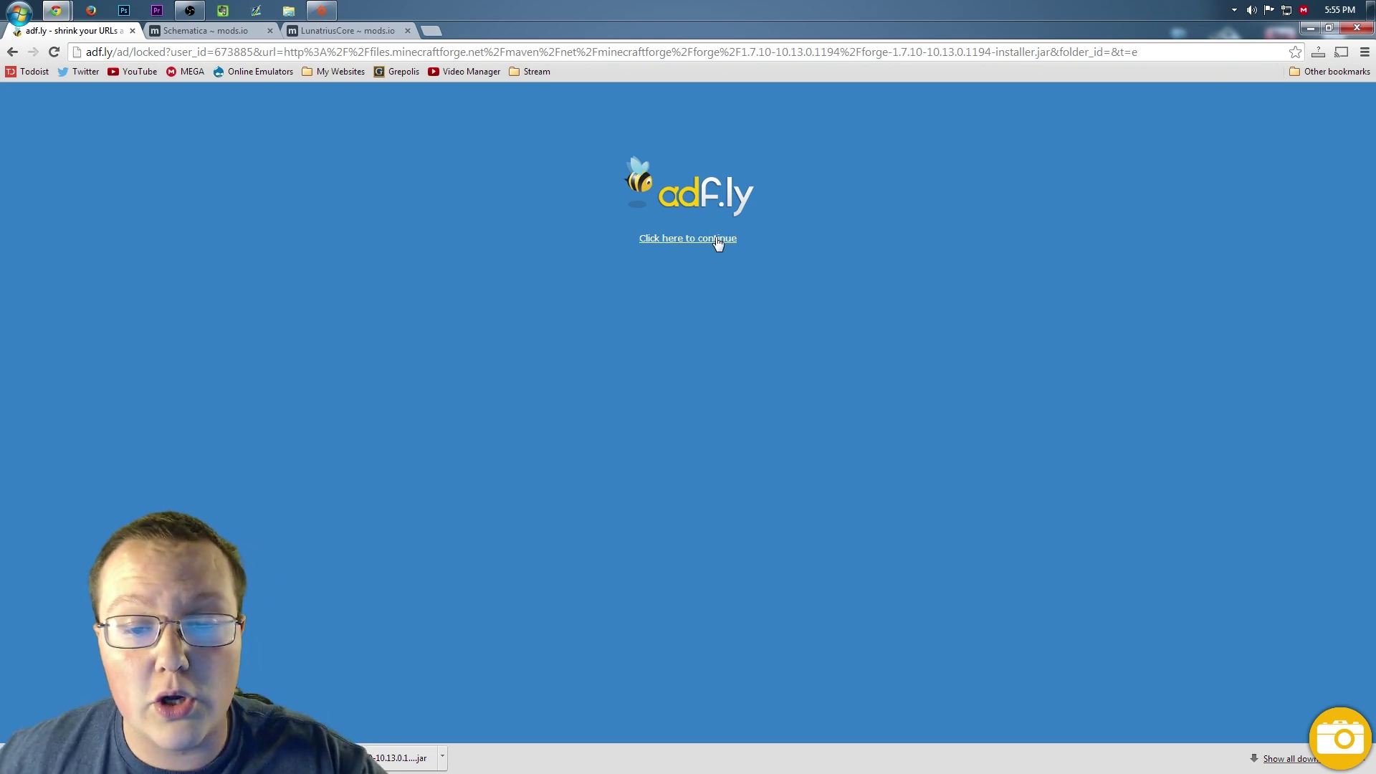
{"action": "left_click", "coordinate": [670, 242]}
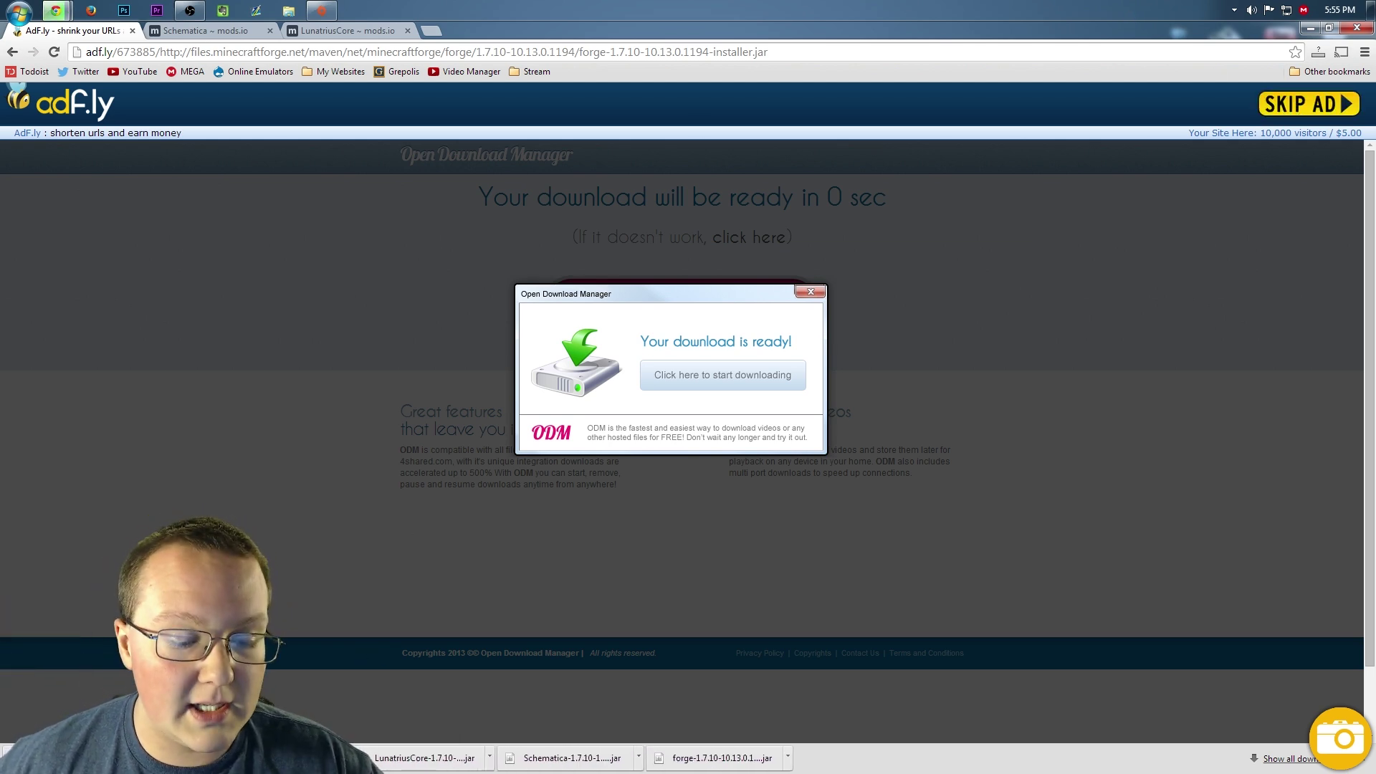
Step: Download Schematica 1.7.0.85 for MC 1.7.10 from the mods.io Versions list
{"action": "left_click", "coordinate": [212, 32]}
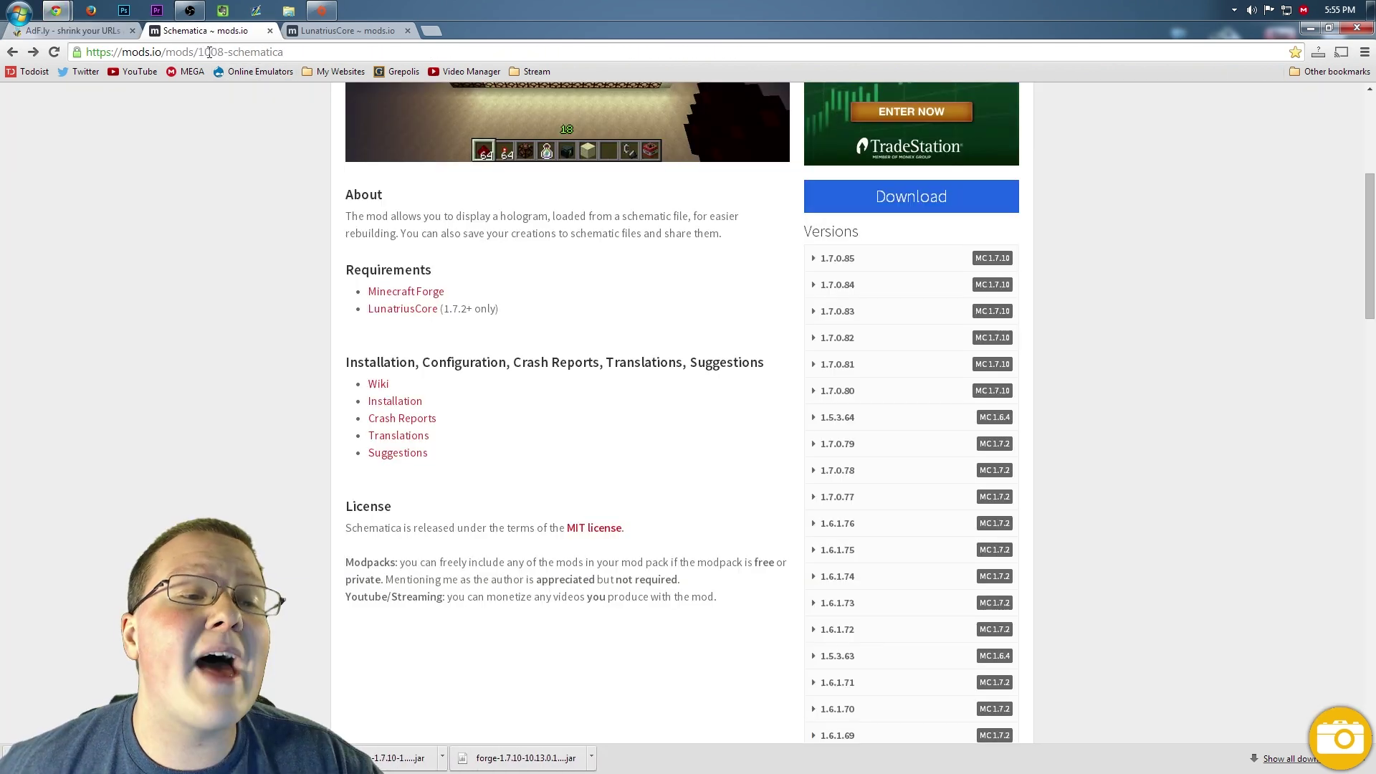
{"action": "scroll", "coordinate": [234, 207], "scroll_direction": "up", "scroll_amount": 5}
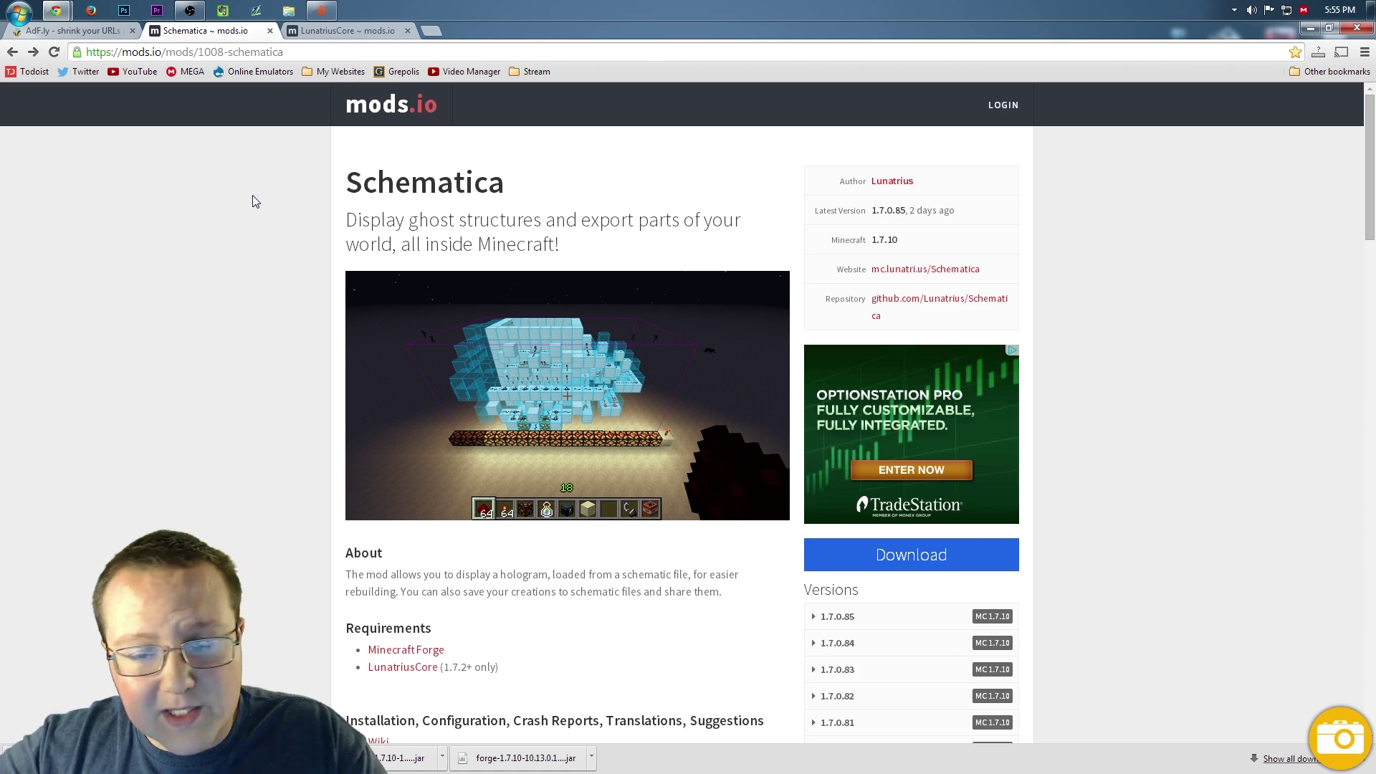
{"action": "scroll", "coordinate": [909, 473], "scroll_direction": "down", "scroll_amount": 2}
{"action": "scroll", "coordinate": [848, 381], "scroll_direction": "down", "scroll_amount": 3}
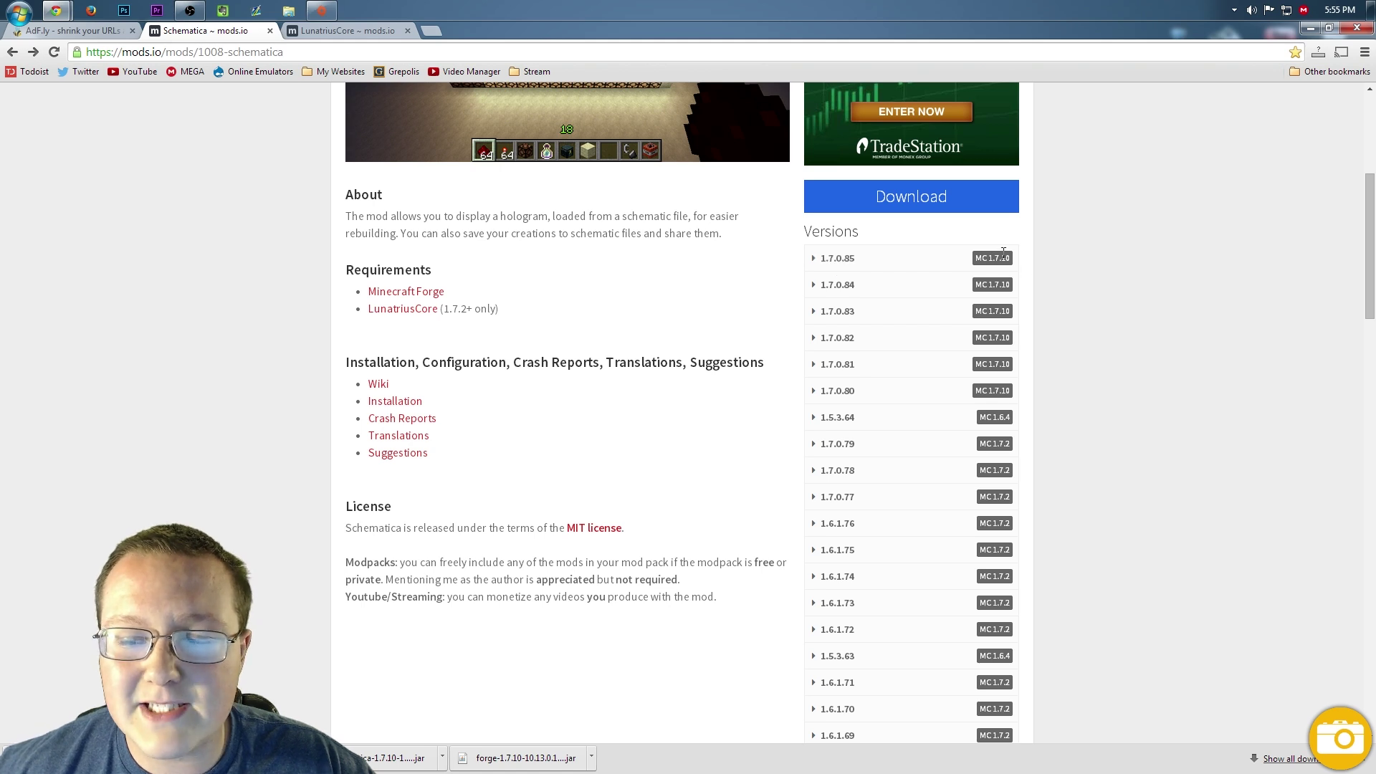
{"action": "left_click_drag", "start_coordinate": [1014, 262], "coordinate": [981, 267]}
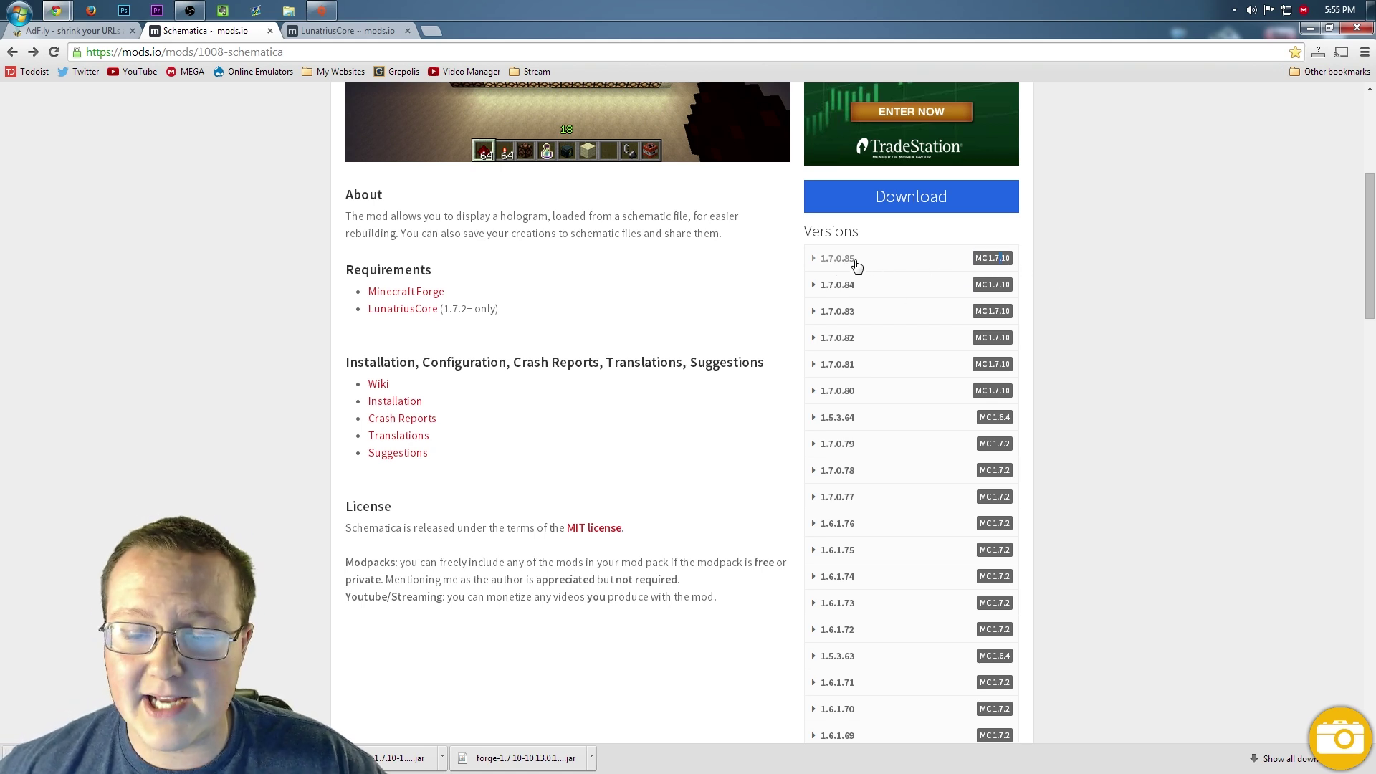
{"action": "left_click", "coordinate": [815, 261]}
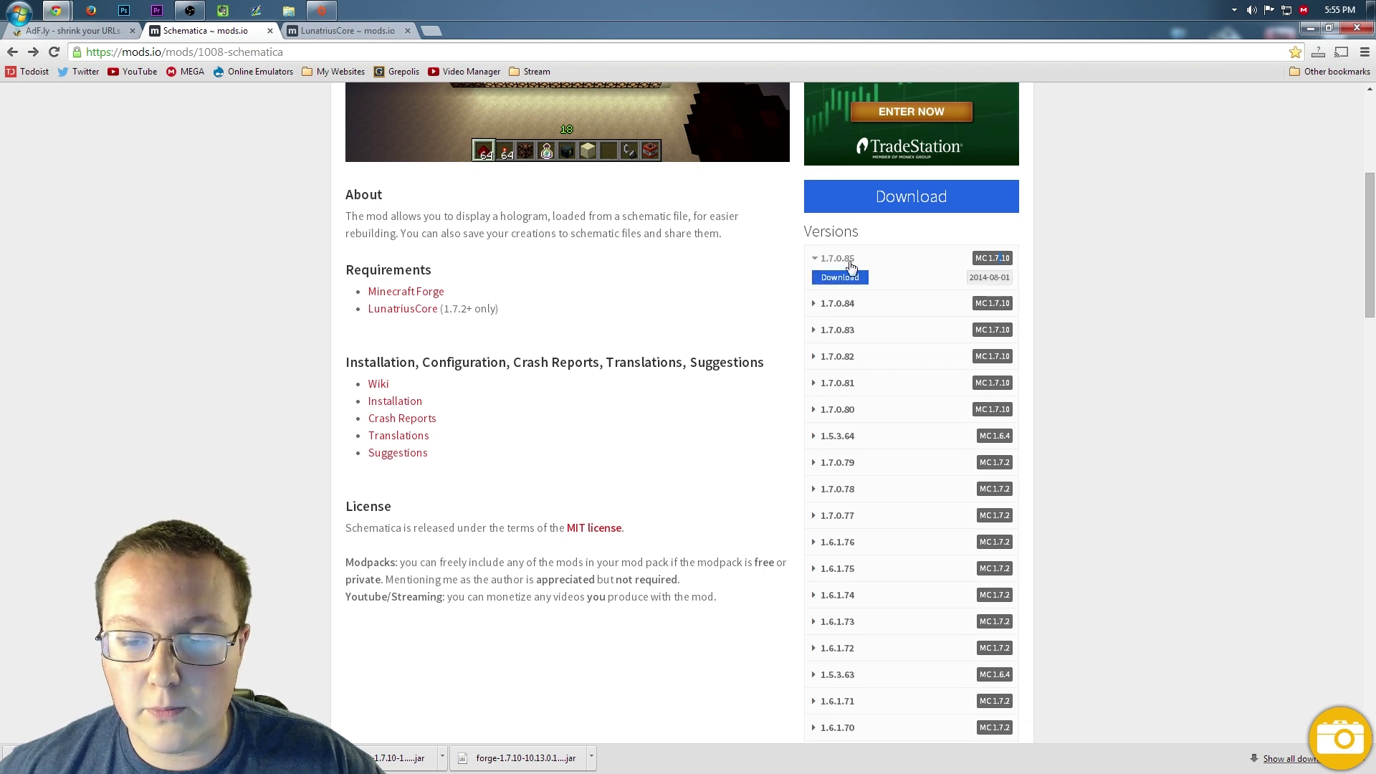
{"action": "left_click", "coordinate": [829, 279]}
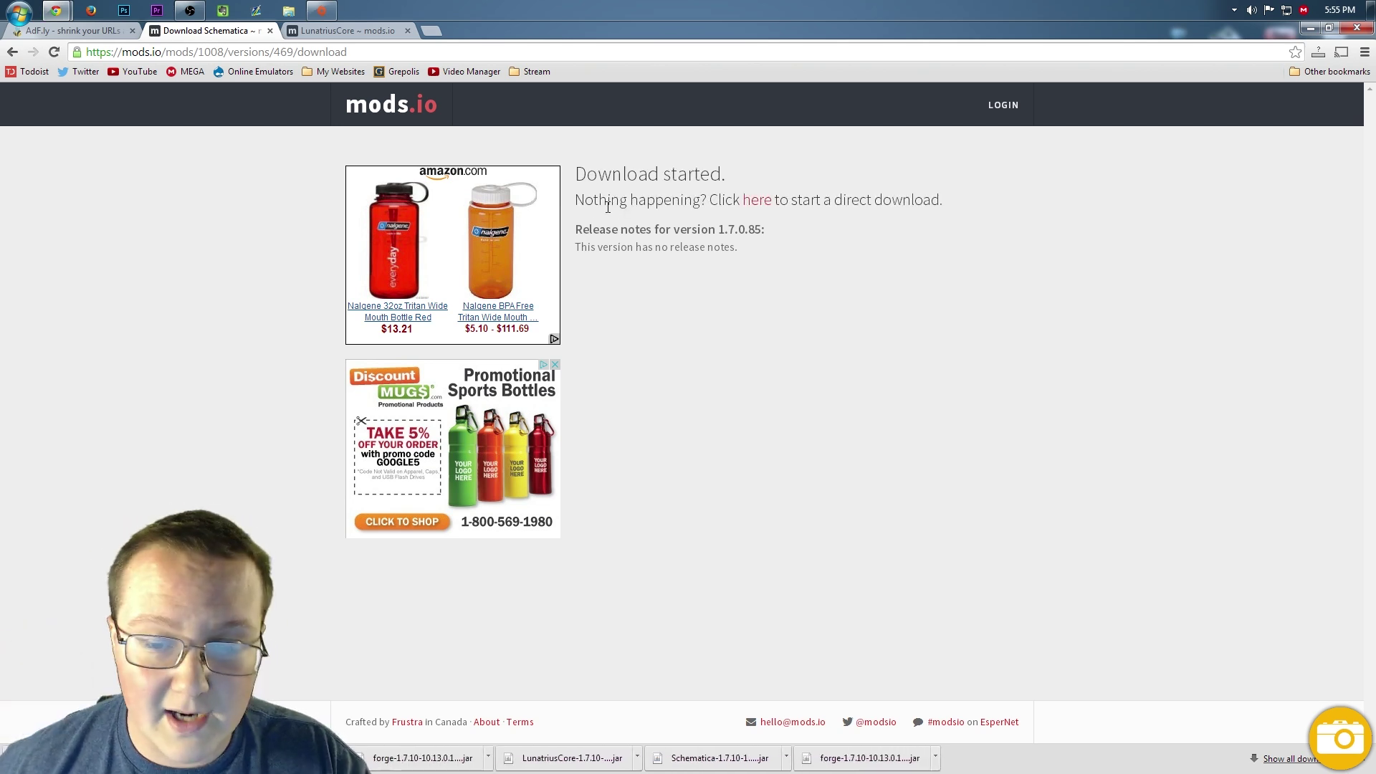
{"action": "left_click", "coordinate": [368, 30]}
{"action": "scroll", "coordinate": [432, 270], "scroll_direction": "up", "scroll_amount": 3}
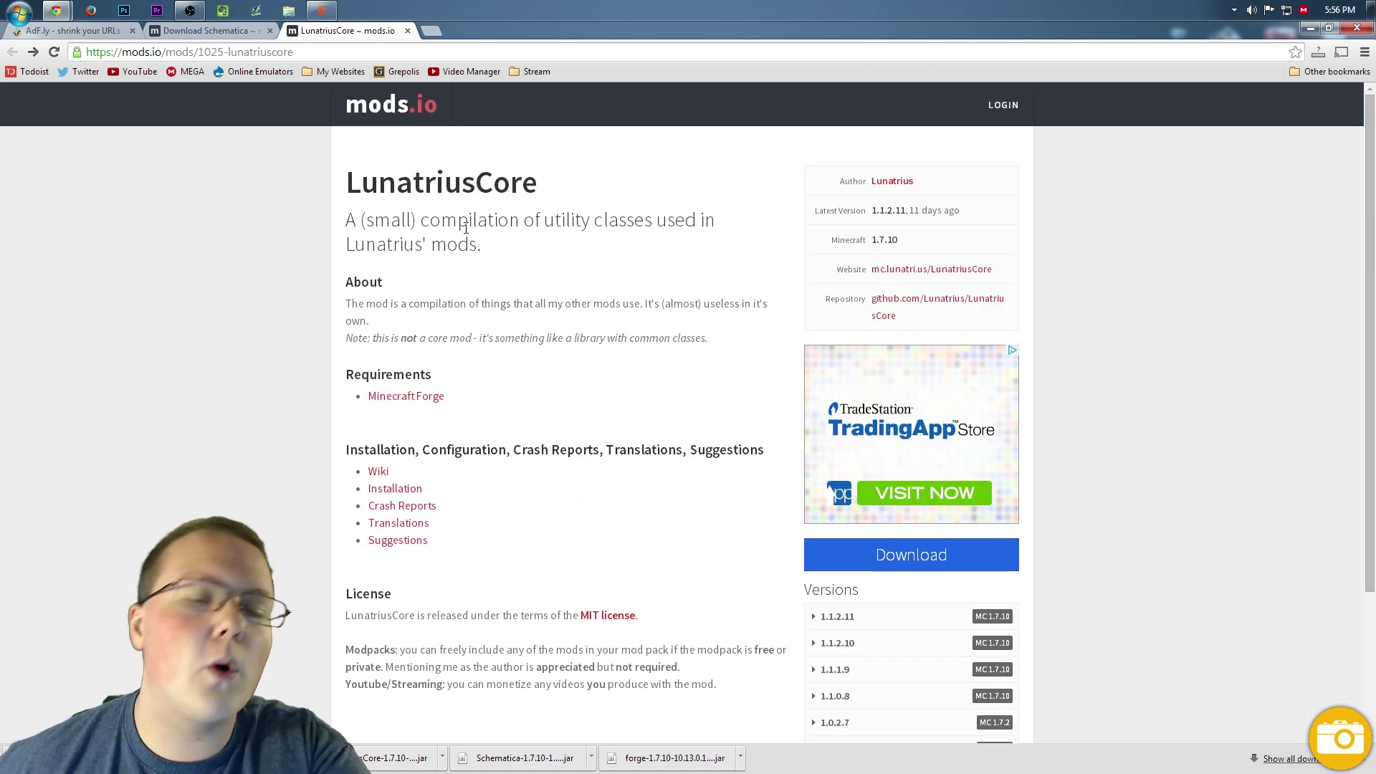
Step: Download LunatriusCore 1.1.2.11 from its mods.io Versions list and minimize Chrome
{"action": "scroll", "coordinate": [466, 228], "scroll_direction": "down", "scroll_amount": 2}
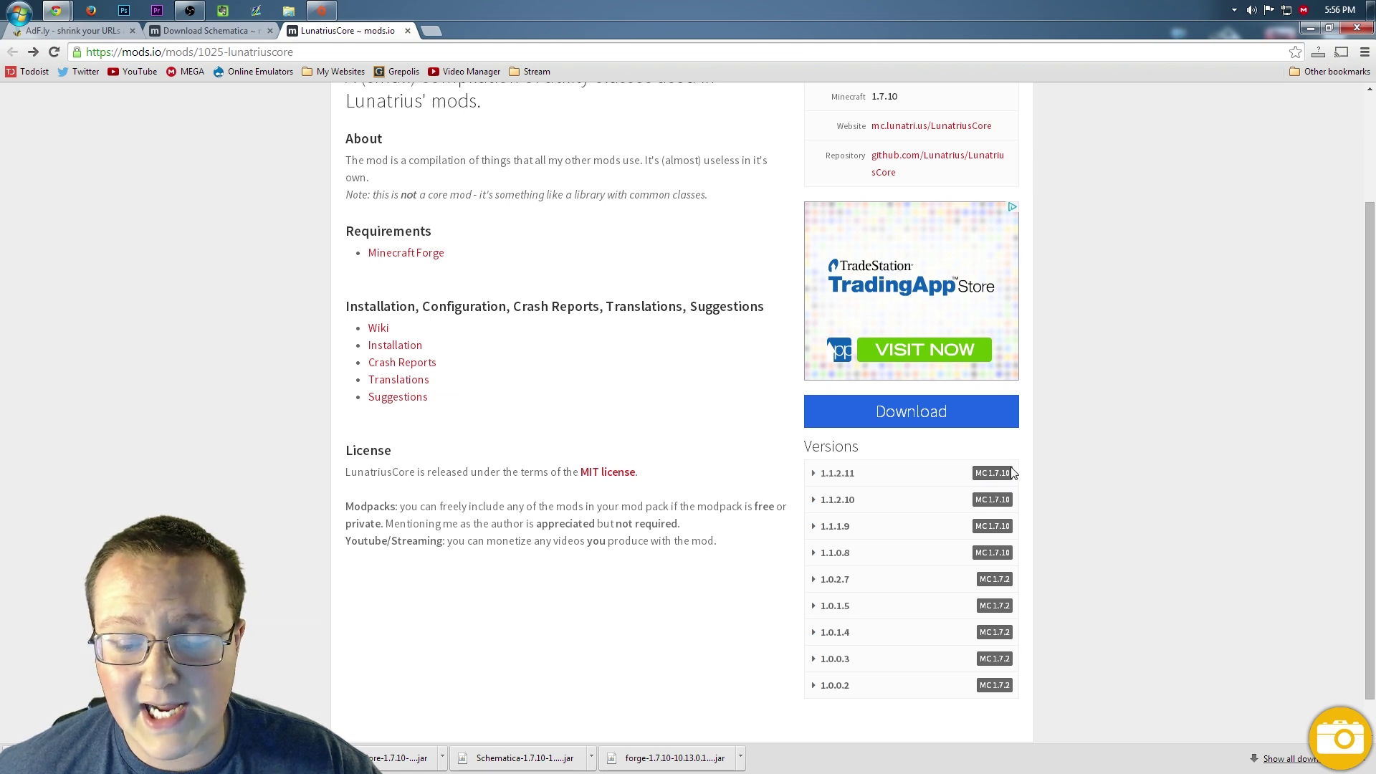
{"action": "left_click", "coordinate": [817, 481]}
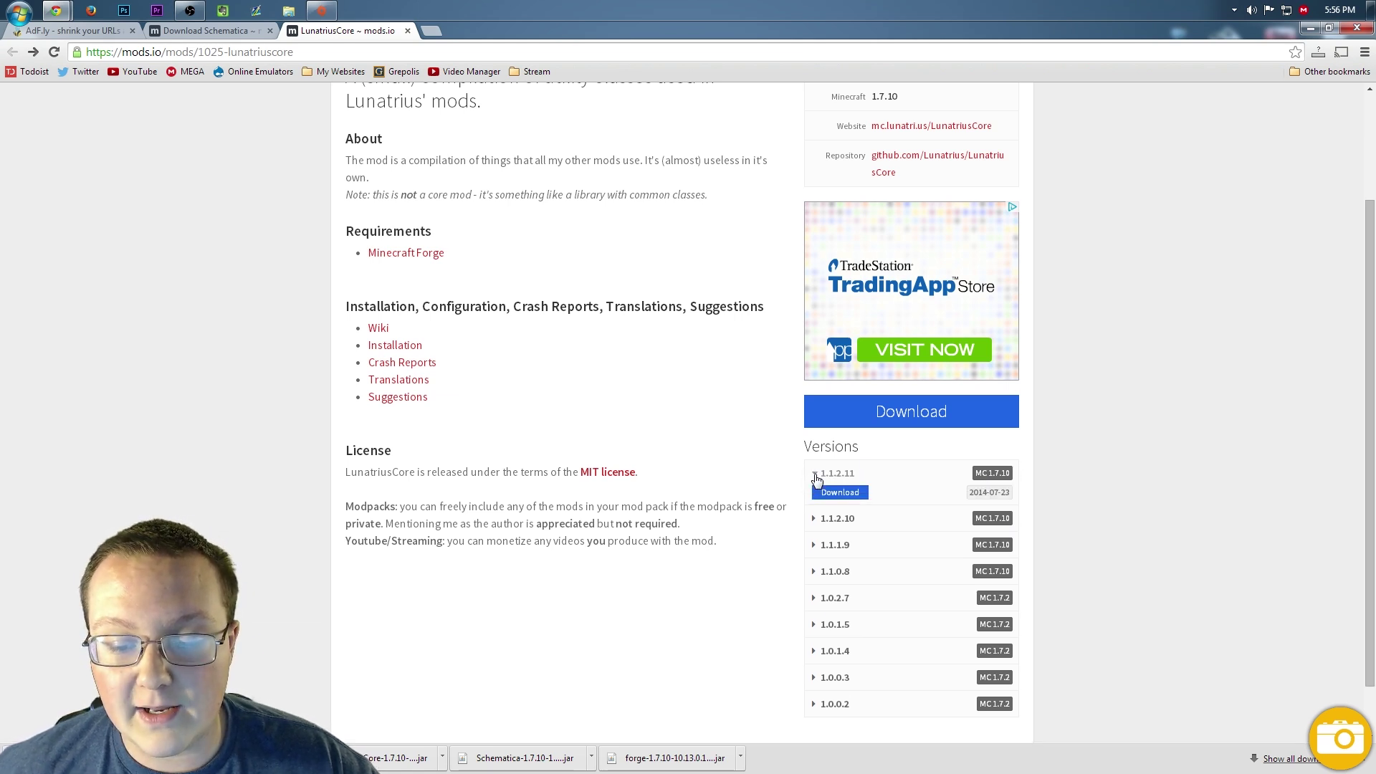
{"action": "left_click", "coordinate": [824, 495]}
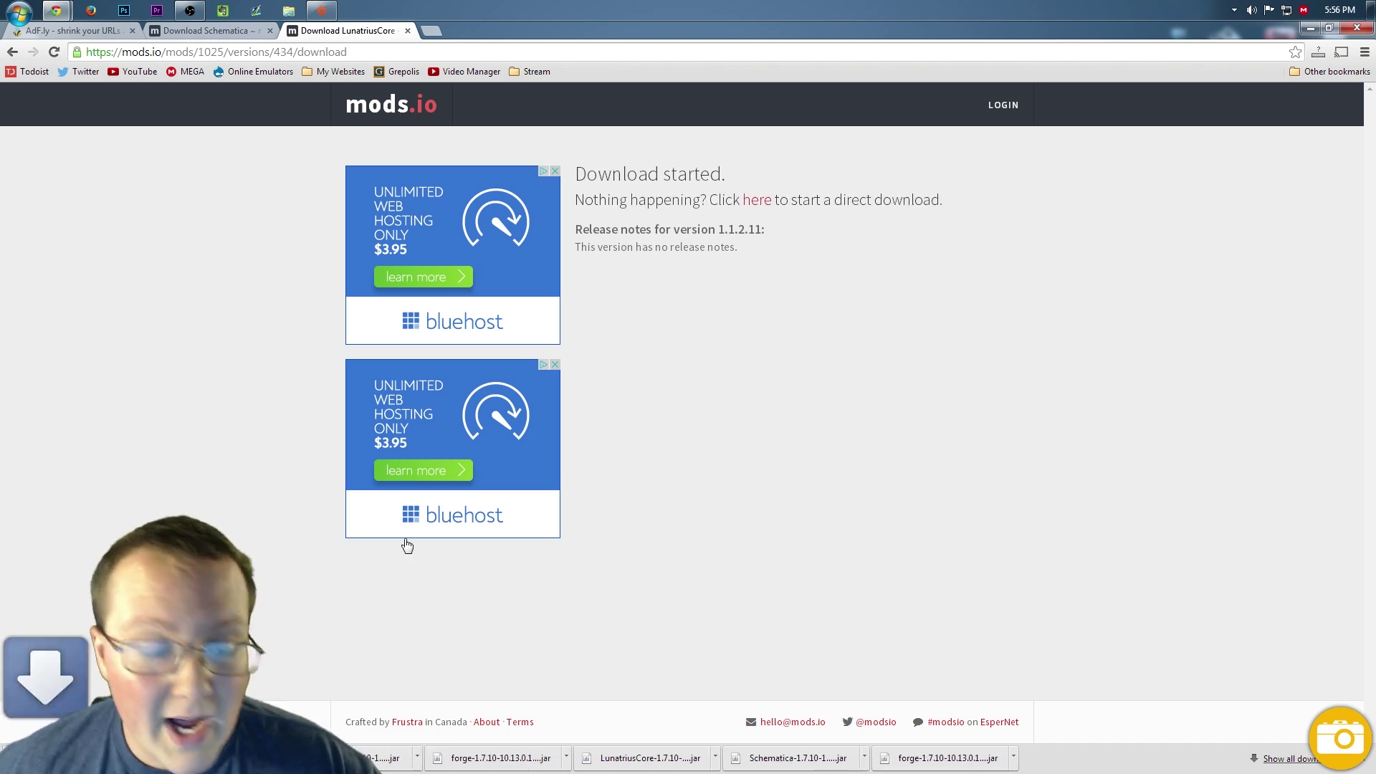
{"action": "left_click", "coordinate": [1311, 28]}
Step: Arrange the desktop icons: Forge installer at top centre, Schematica and LunatriusCore in the left column
{"action": "left_click_drag", "start_coordinate": [31, 248], "coordinate": [291, 248]}
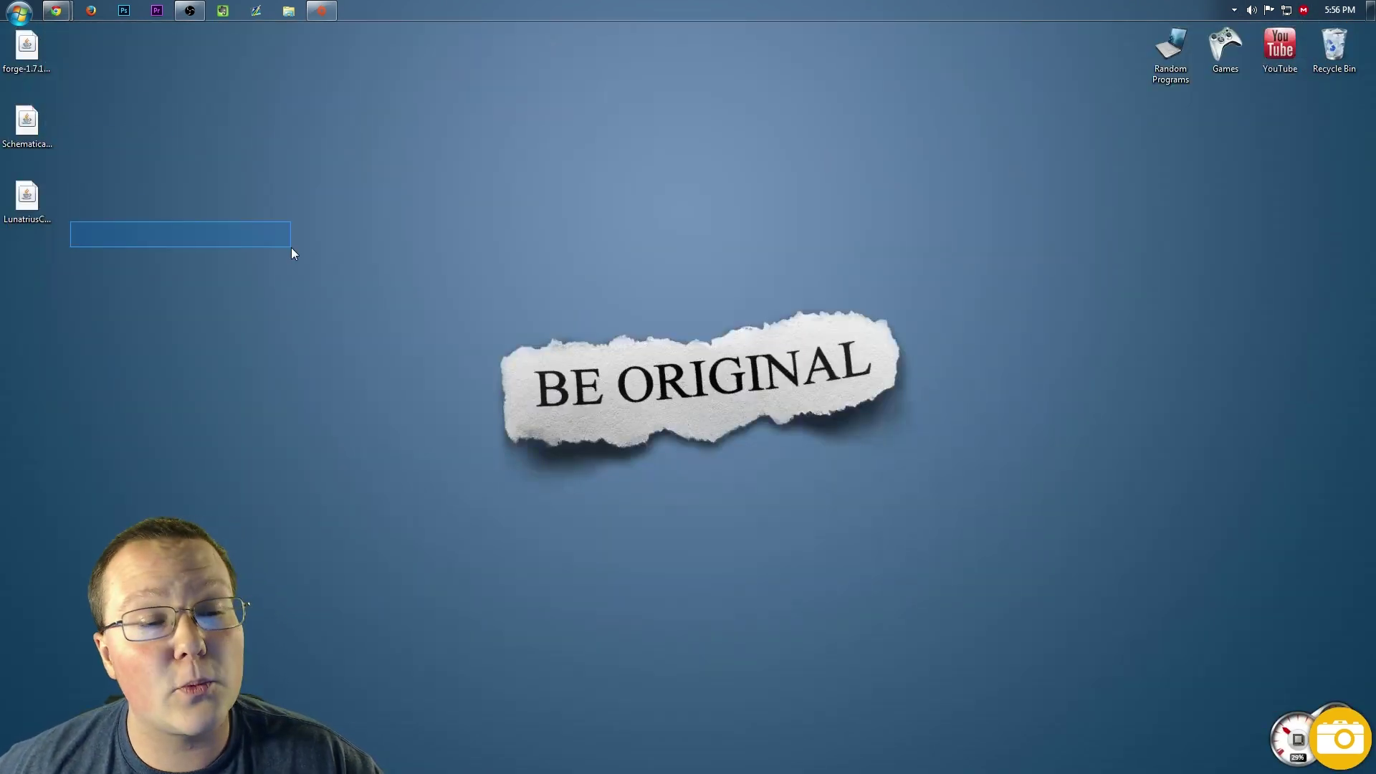
{"action": "left_click", "coordinate": [25, 78]}
{"action": "left_click_drag", "start_coordinate": [26, 77], "coordinate": [352, 78]}
{"action": "left_click_drag", "start_coordinate": [68, 81], "coordinate": [16, 255]}
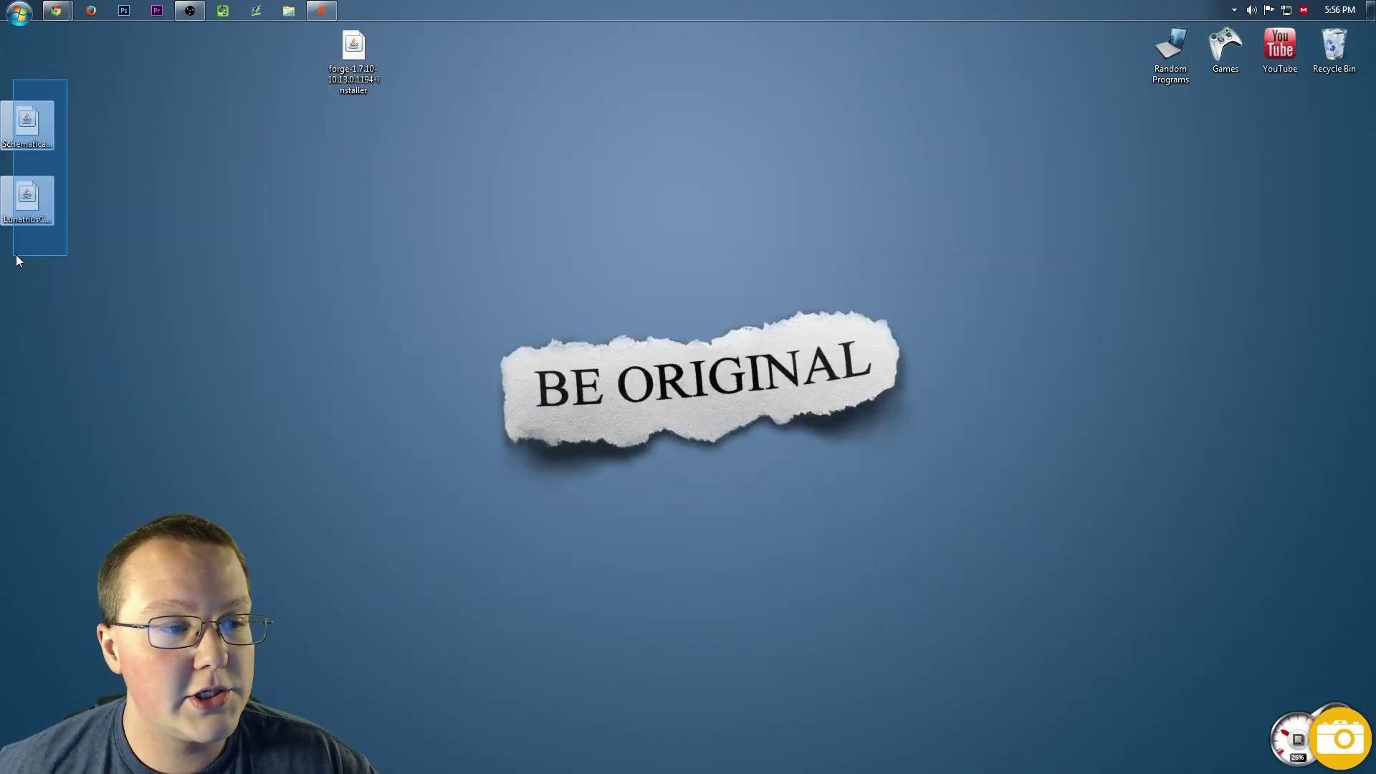
{"action": "left_click_drag", "start_coordinate": [27, 126], "coordinate": [136, 283]}
{"action": "left_click", "coordinate": [39, 208]}
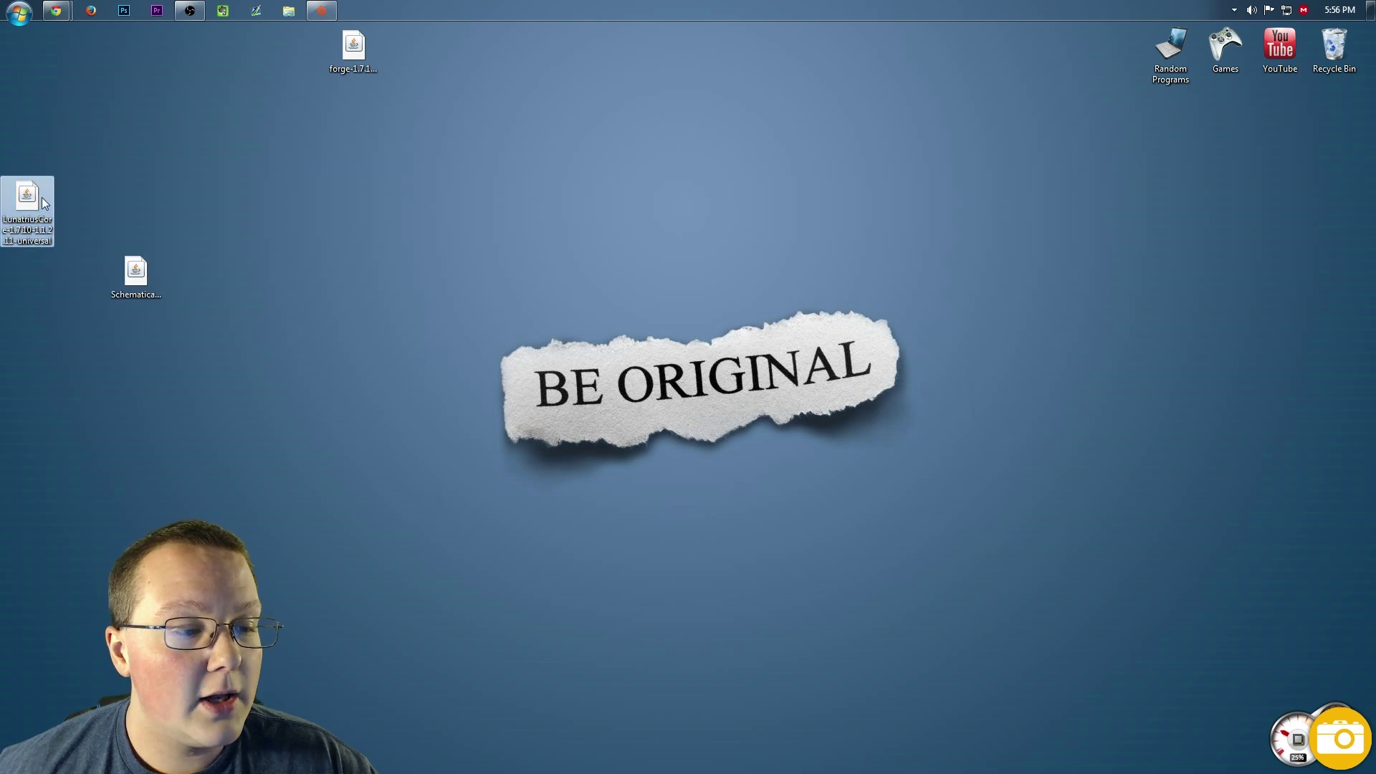
{"action": "left_click_drag", "start_coordinate": [33, 202], "coordinate": [84, 355]}
{"action": "left_click_drag", "start_coordinate": [115, 279], "coordinate": [64, 290]}
{"action": "left_click_drag", "start_coordinate": [80, 348], "coordinate": [25, 348]}
{"action": "left_click_drag", "start_coordinate": [80, 283], "coordinate": [25, 283]}
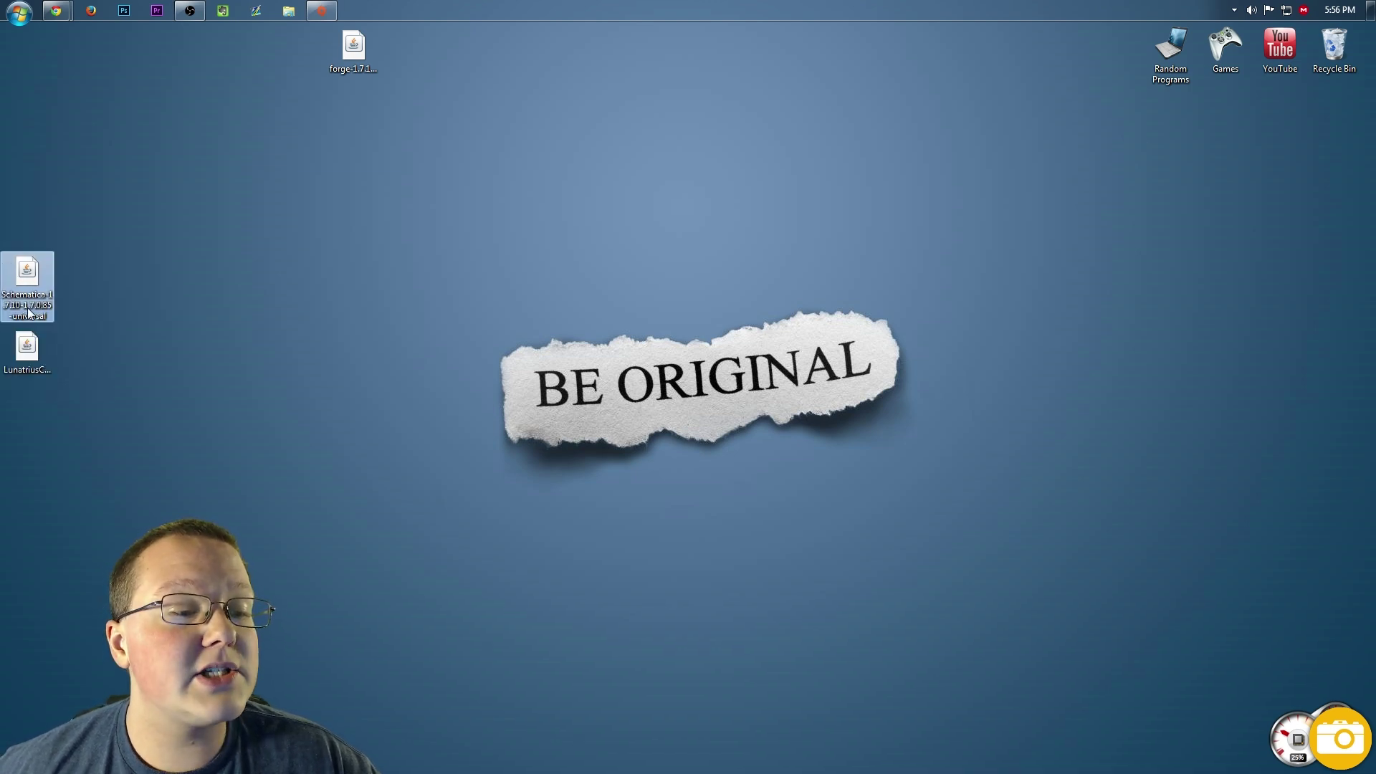
{"action": "left_click", "coordinate": [343, 61]}
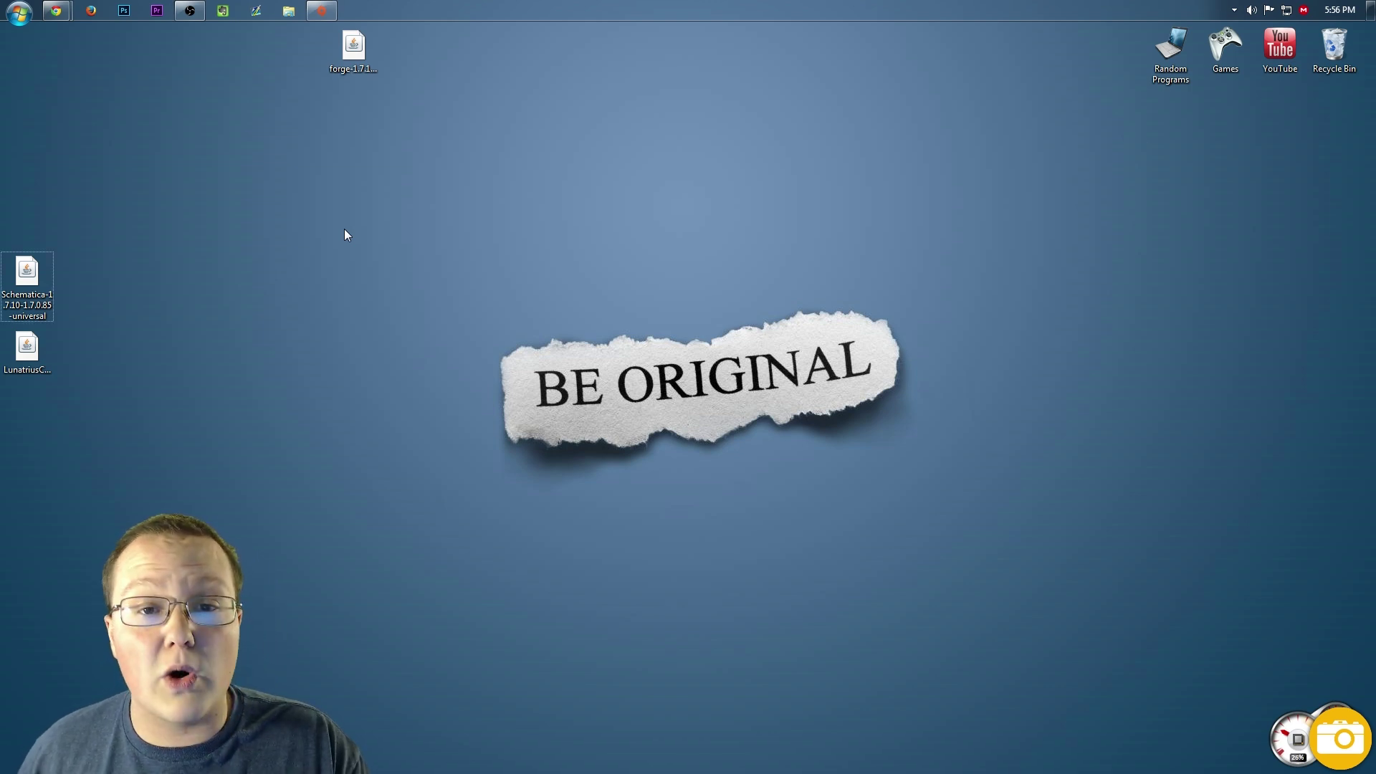
Step: Open the Downloads folder via Win+R, confirm it is empty, and close it
{"action": "key", "text": "super+r"}
{"action": "type", "text": "downloads"}
{"action": "key", "text": "Return"}
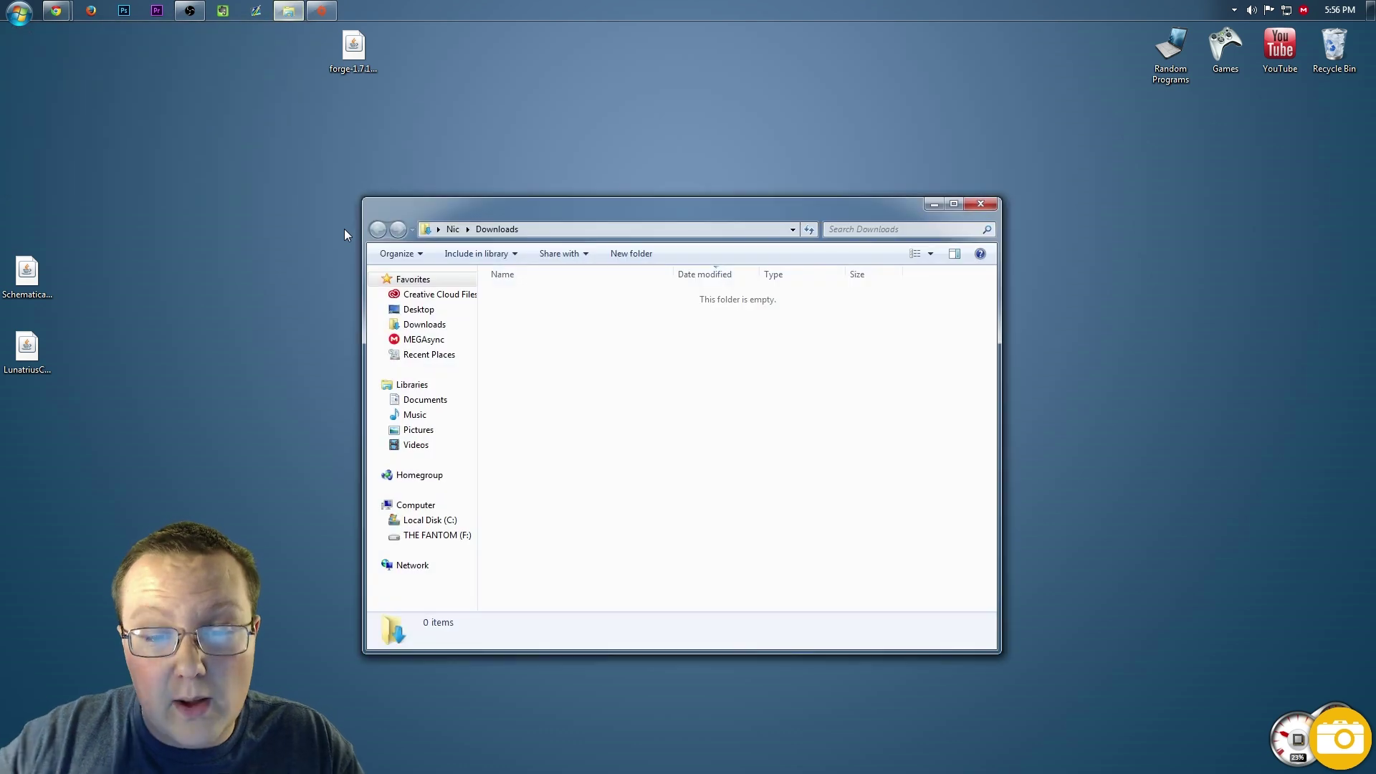
{"action": "left_click_drag", "start_coordinate": [788, 487], "coordinate": [641, 439]}
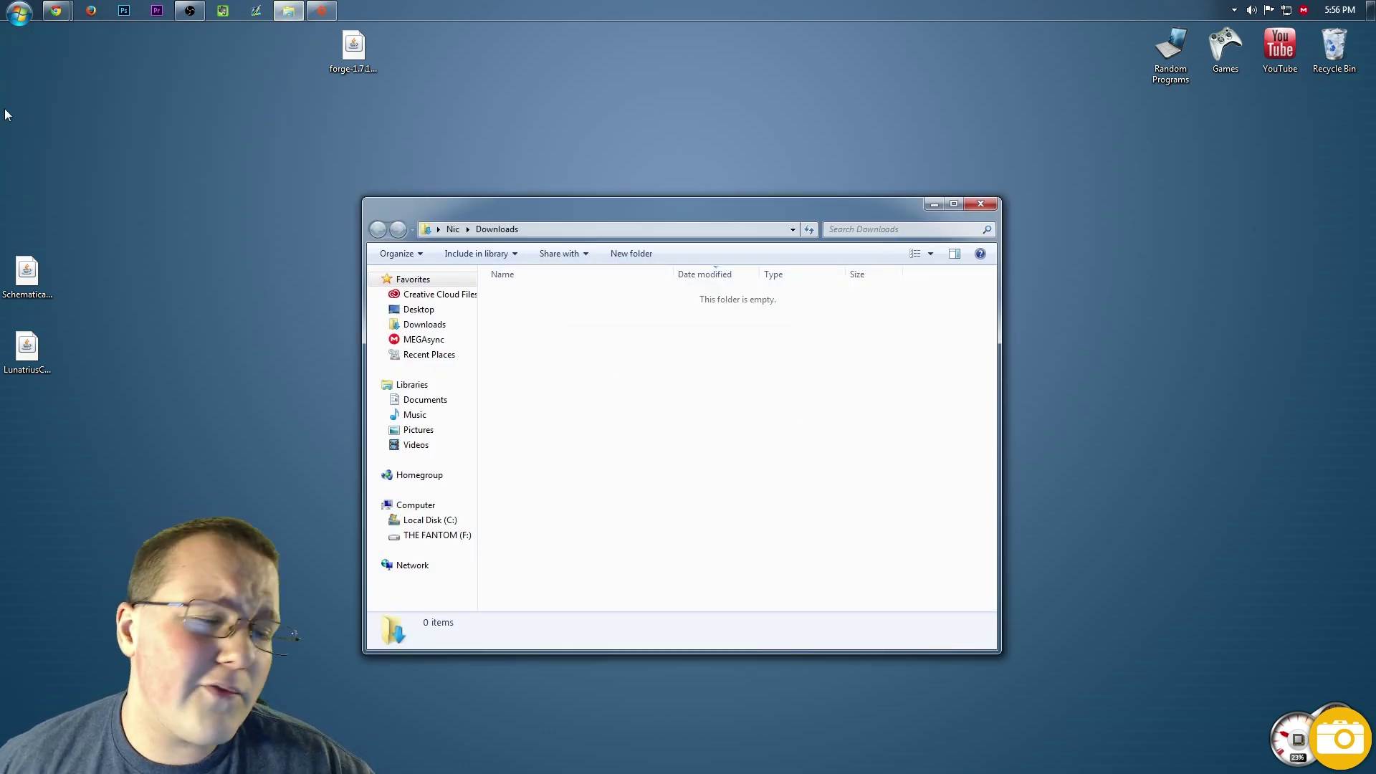
{"action": "left_click", "coordinate": [980, 204]}
Step: Run the Forge jar with Java to install the 10.13.0.1194 client, then recycle the installer
{"action": "left_click_drag", "start_coordinate": [317, 40], "coordinate": [366, 72]}
{"action": "left_click_drag", "start_coordinate": [364, 70], "coordinate": [256, 143]}
{"action": "right_click", "coordinate": [239, 136]}
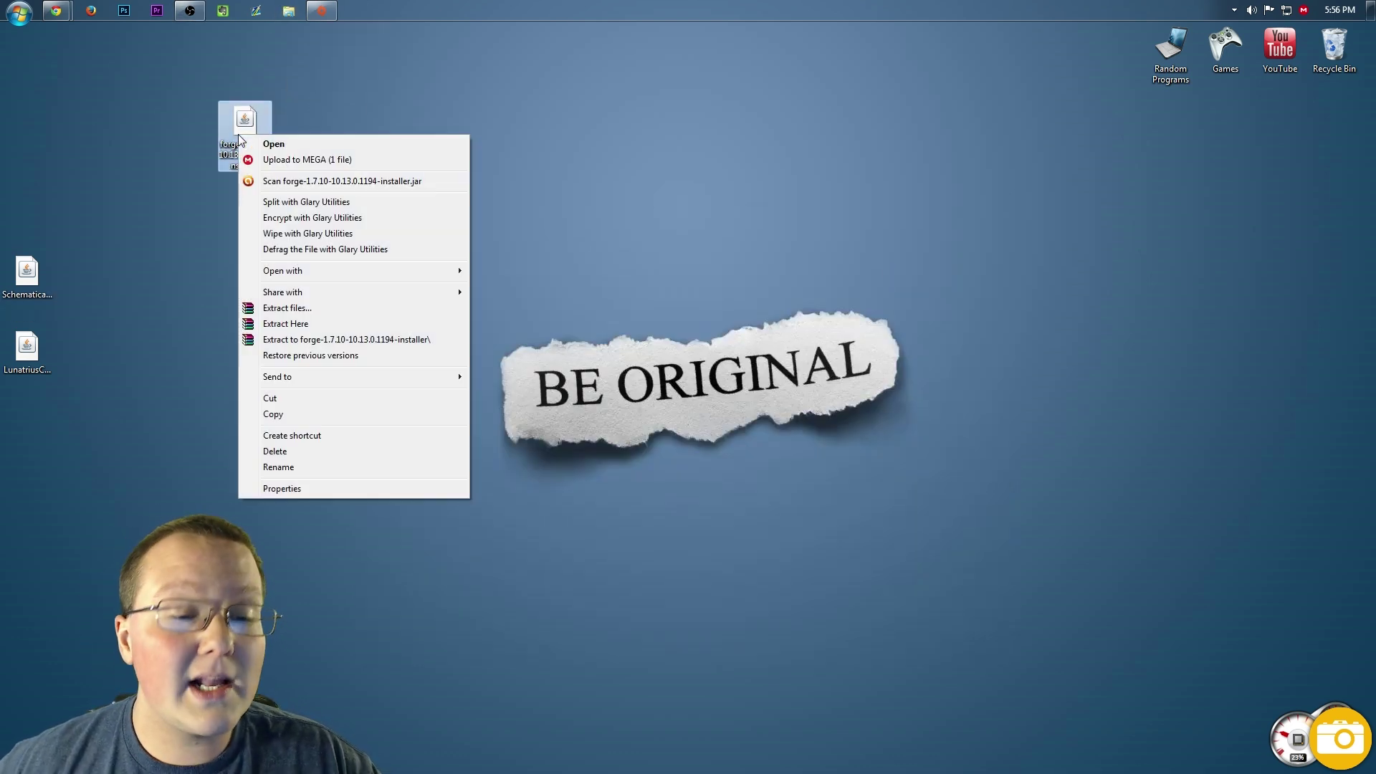
{"action": "mouse_move", "coordinate": [355, 276]}
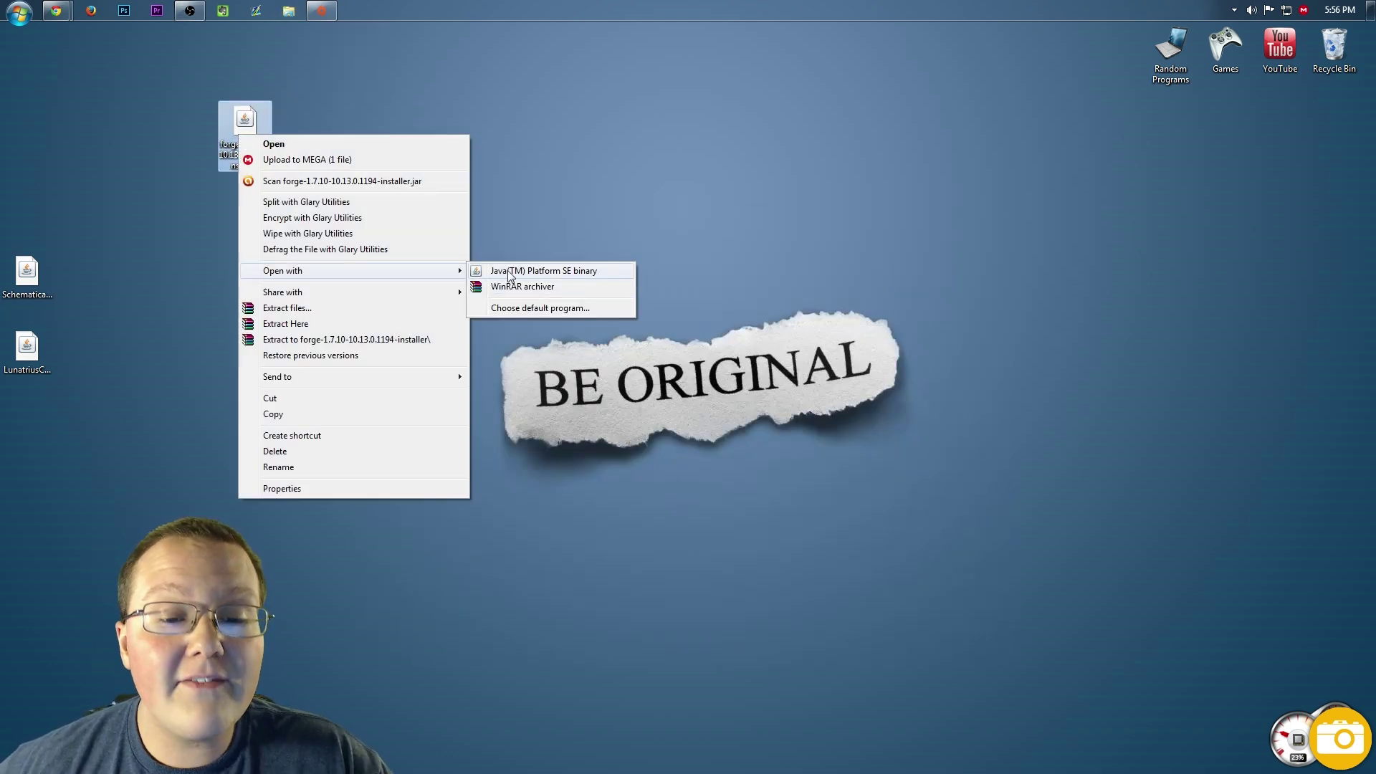
{"action": "left_click", "coordinate": [513, 272]}
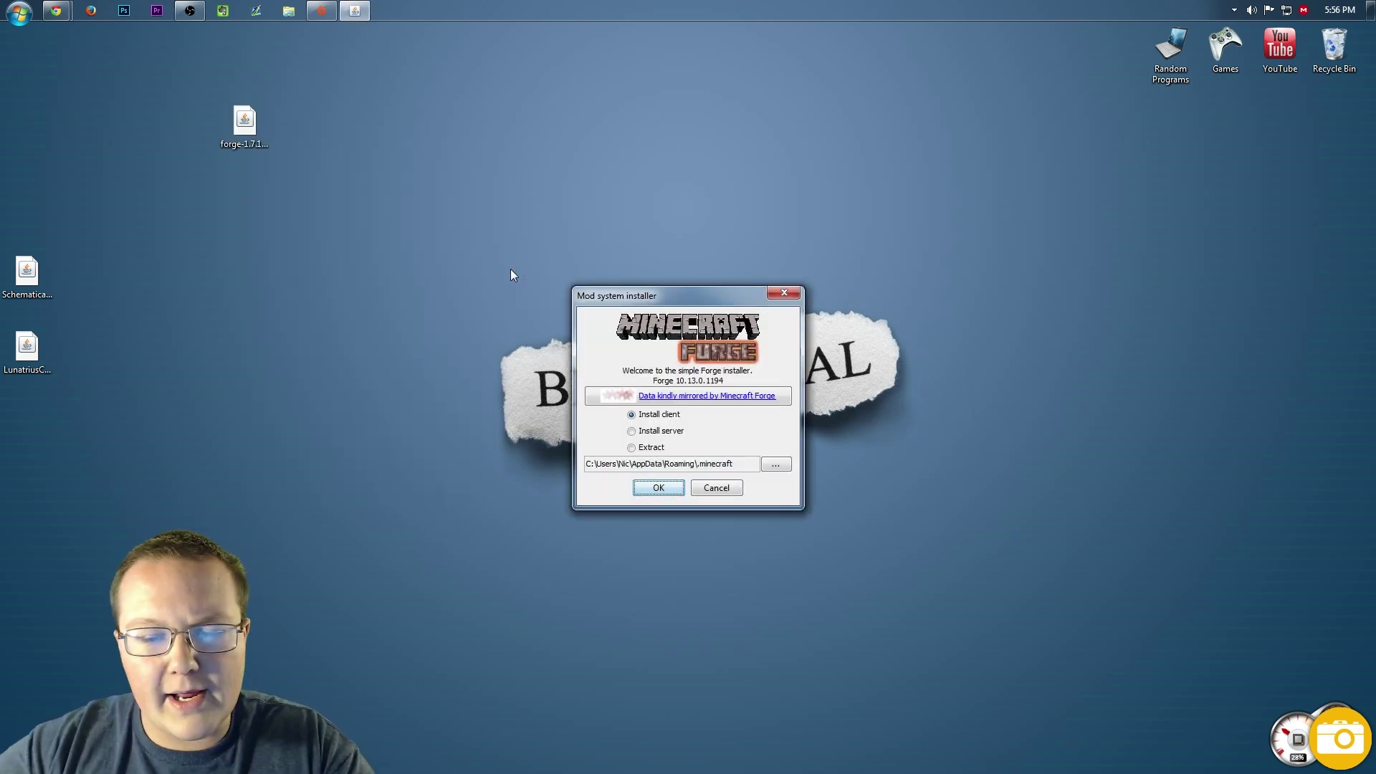
{"action": "left_click", "coordinate": [631, 415]}
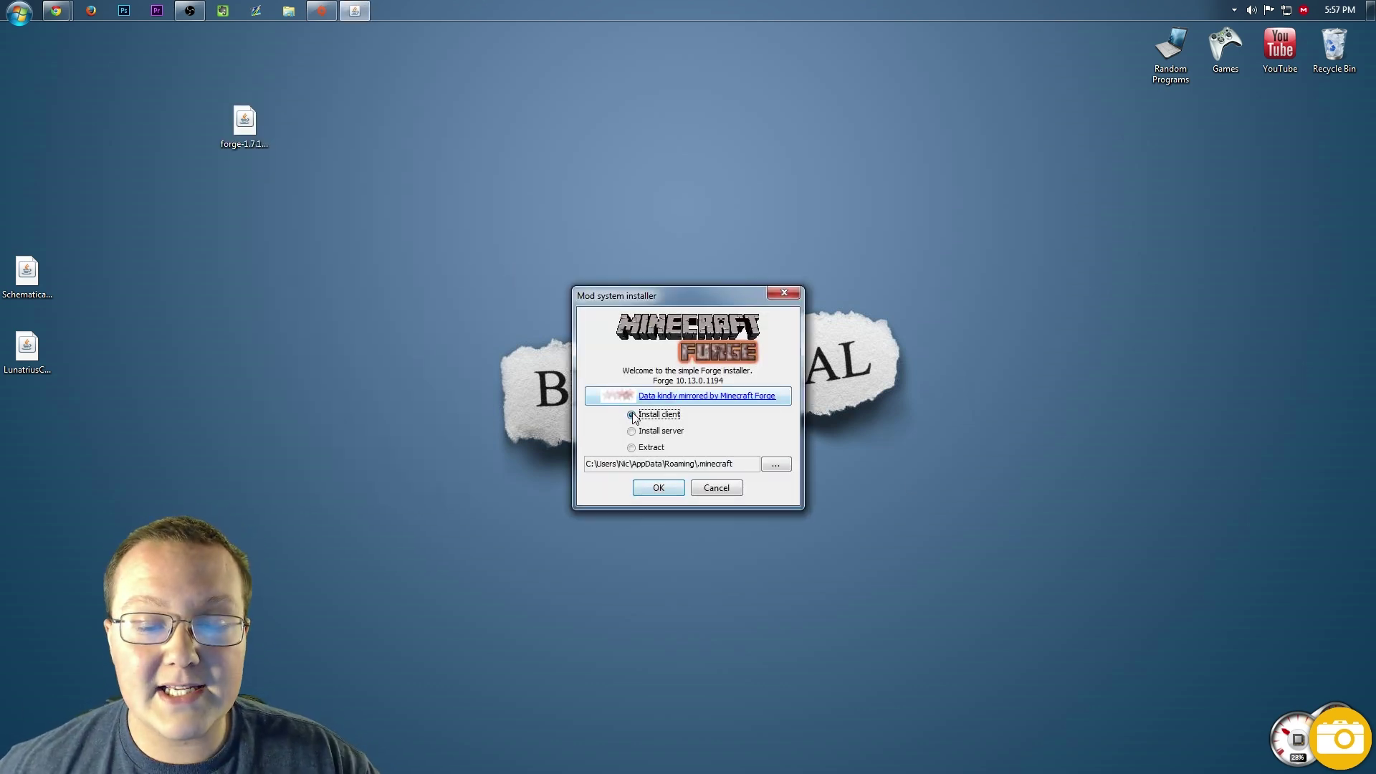
{"action": "left_click", "coordinate": [658, 488]}
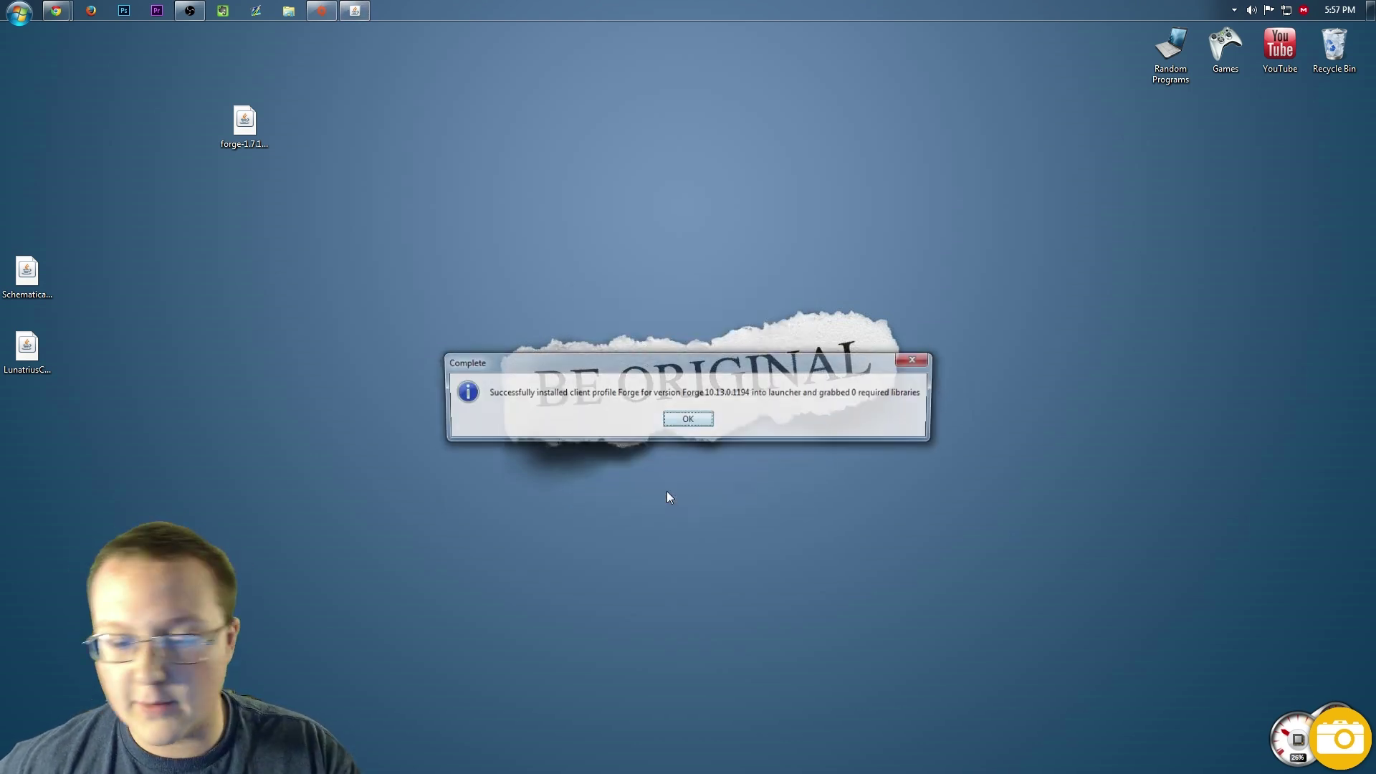
{"action": "left_click", "coordinate": [686, 420]}
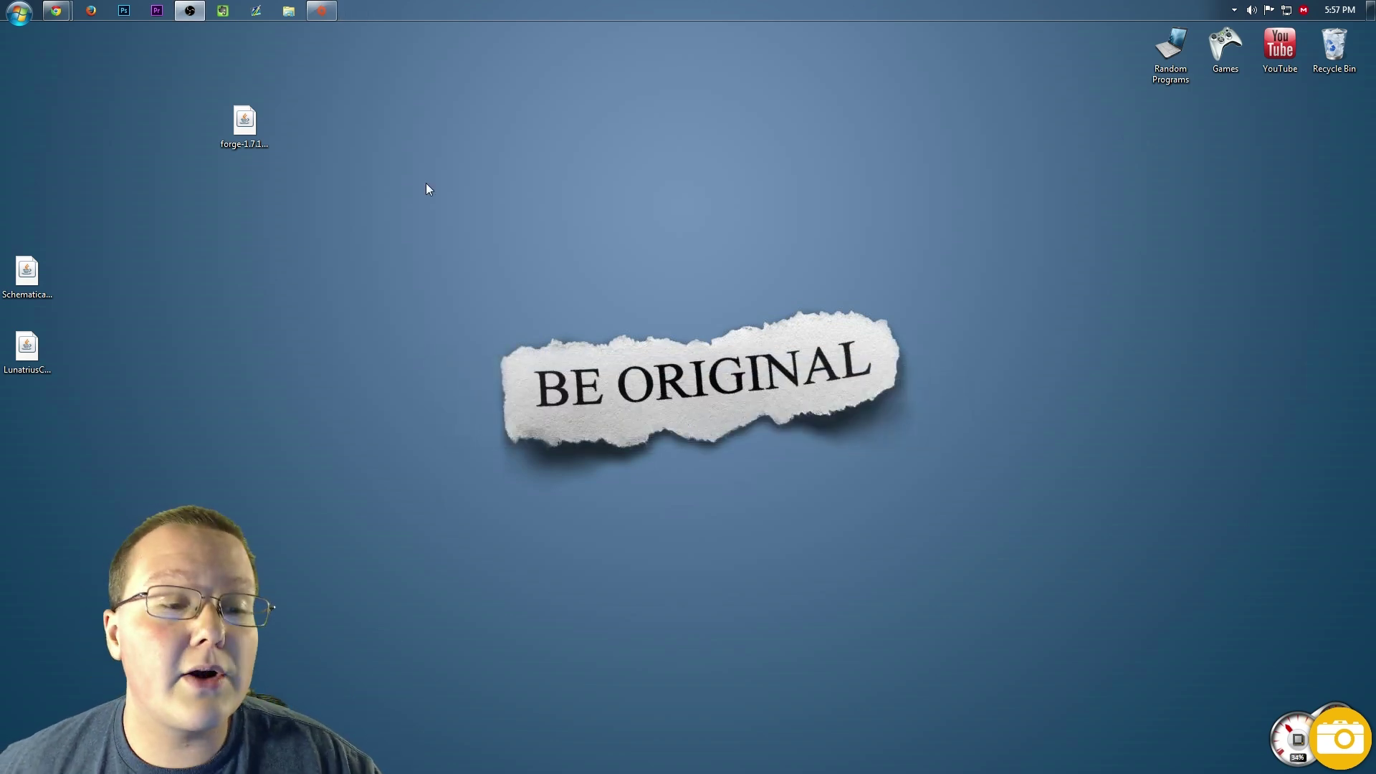
{"action": "left_click_drag", "start_coordinate": [236, 123], "coordinate": [1335, 47]}
{"action": "left_click_drag", "start_coordinate": [52, 208], "coordinate": [145, 387]}
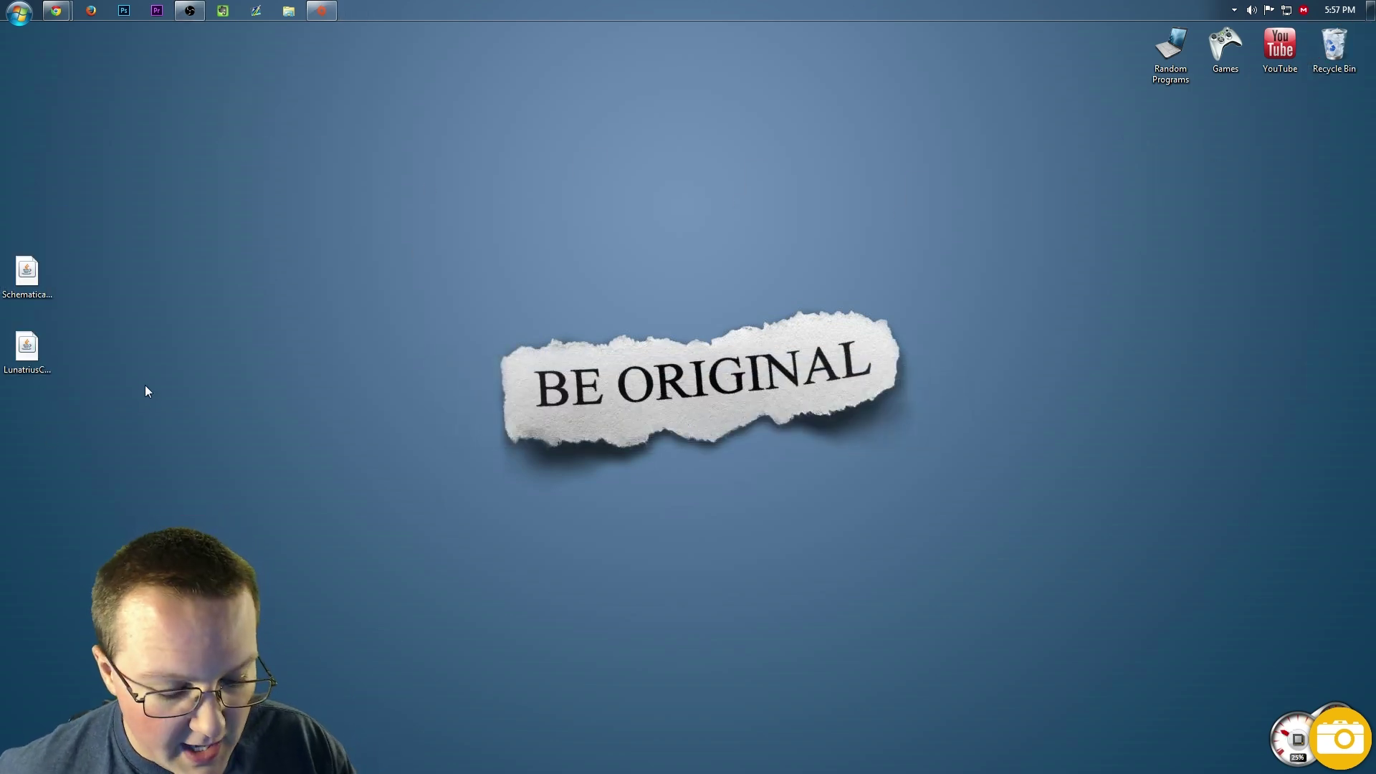
Step: Run %appdata% from the Run dialog to open the Roaming folder
{"action": "key", "text": "super+r"}
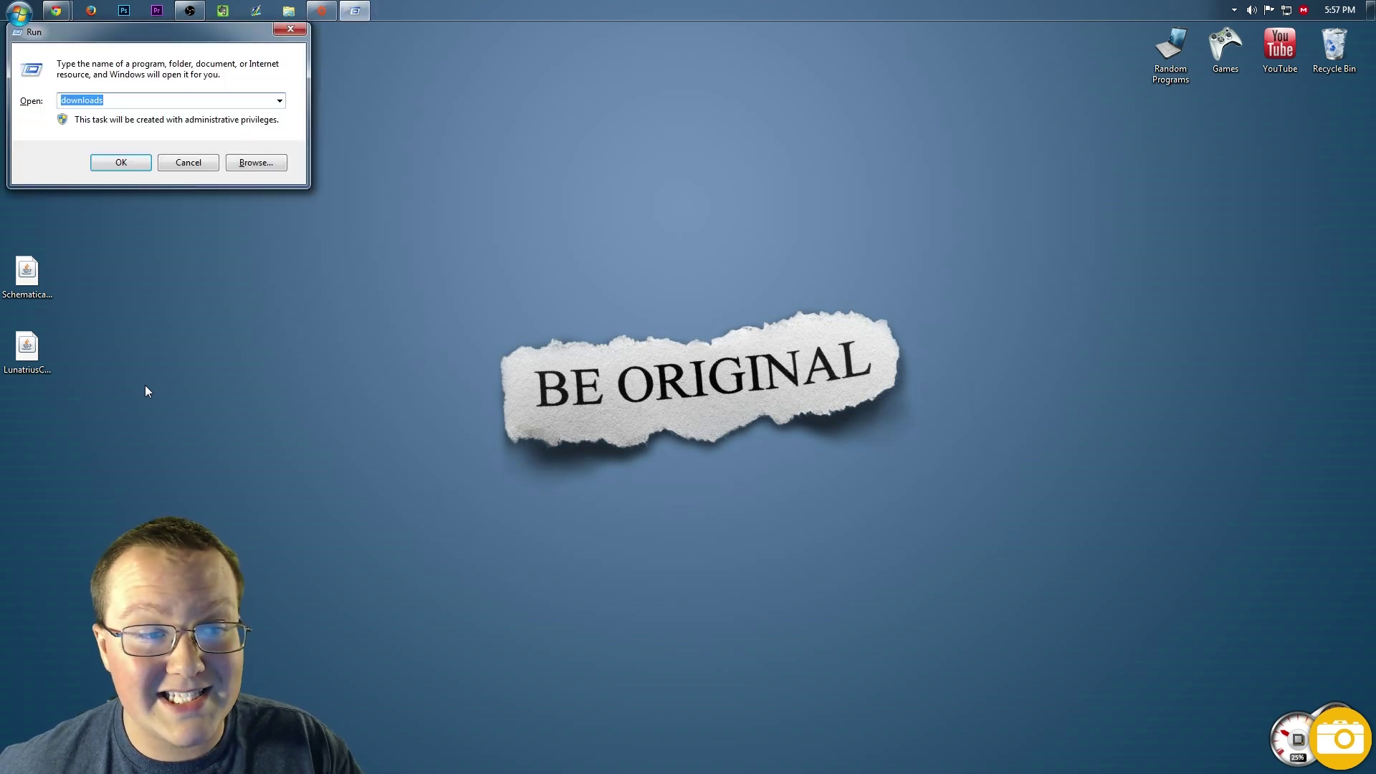
{"action": "type", "text": "%a"}
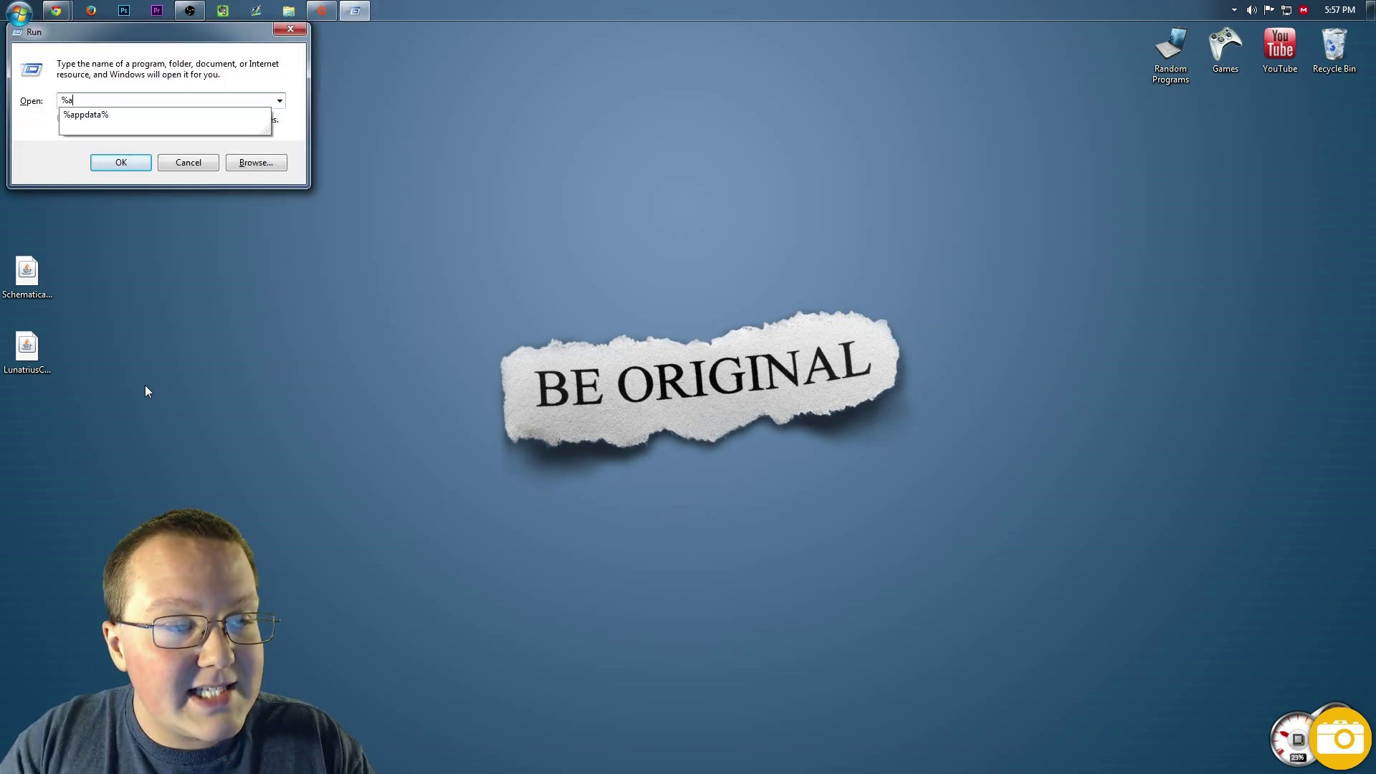
{"action": "type", "text": "ppdata"}
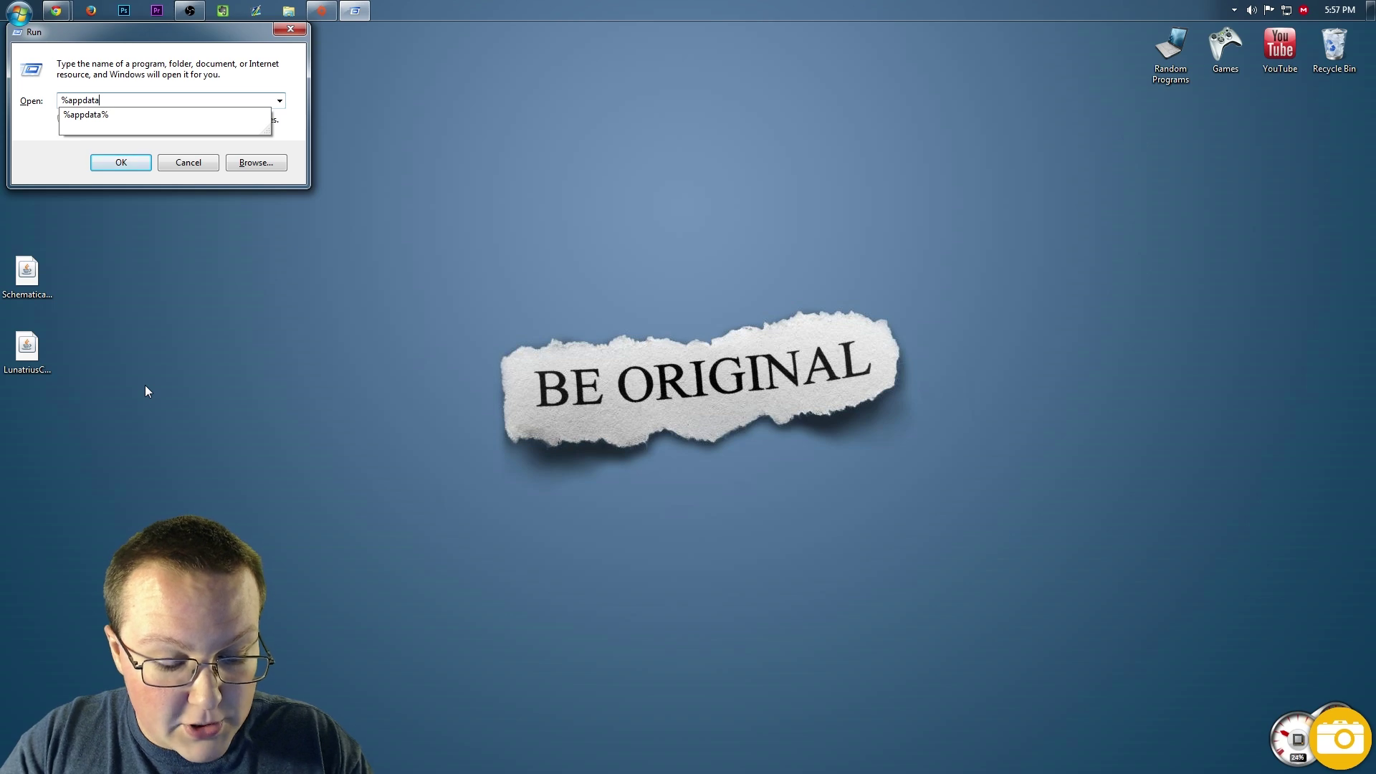
{"action": "type", "text": "%"}
{"action": "key", "text": "Return"}
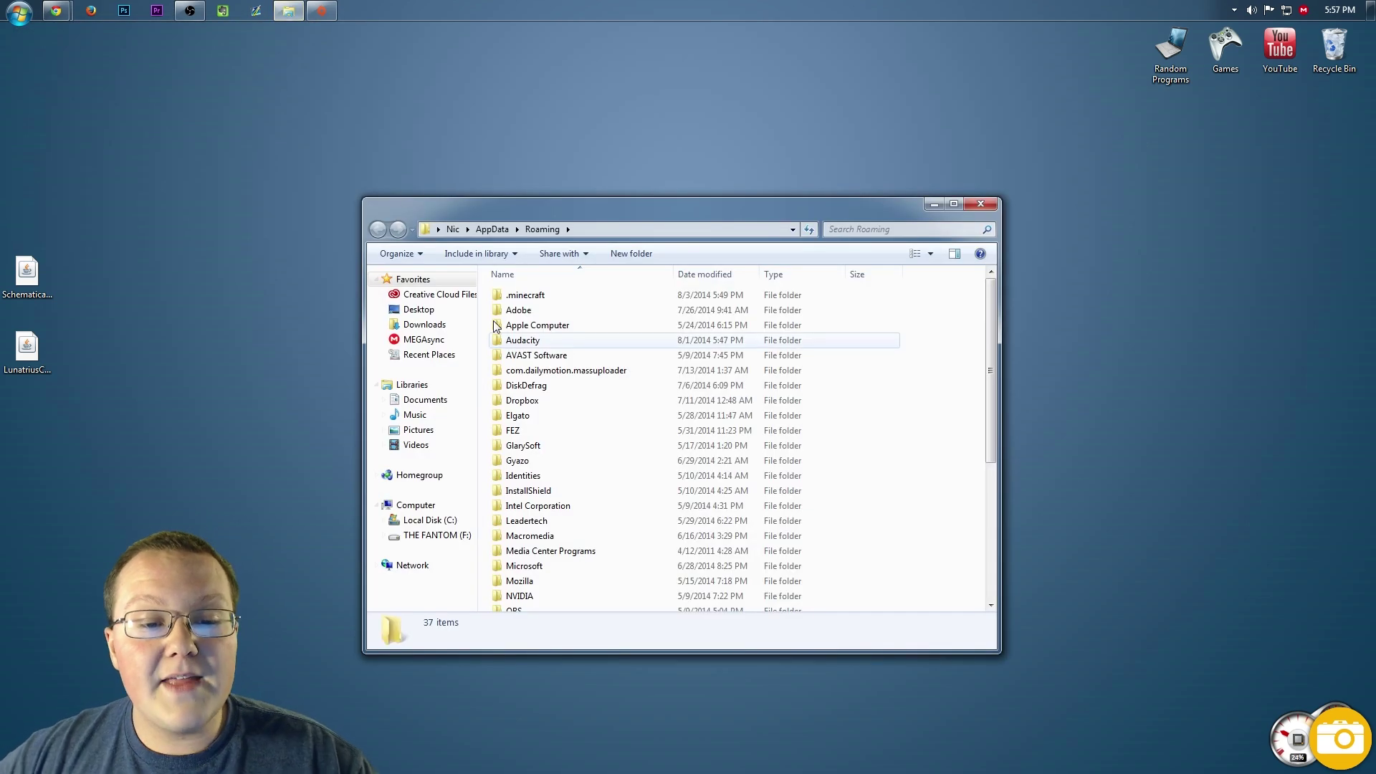
Step: In .minecraft, delete the old mods folder and create a new folder named mods
{"action": "double_click", "coordinate": [561, 294]}
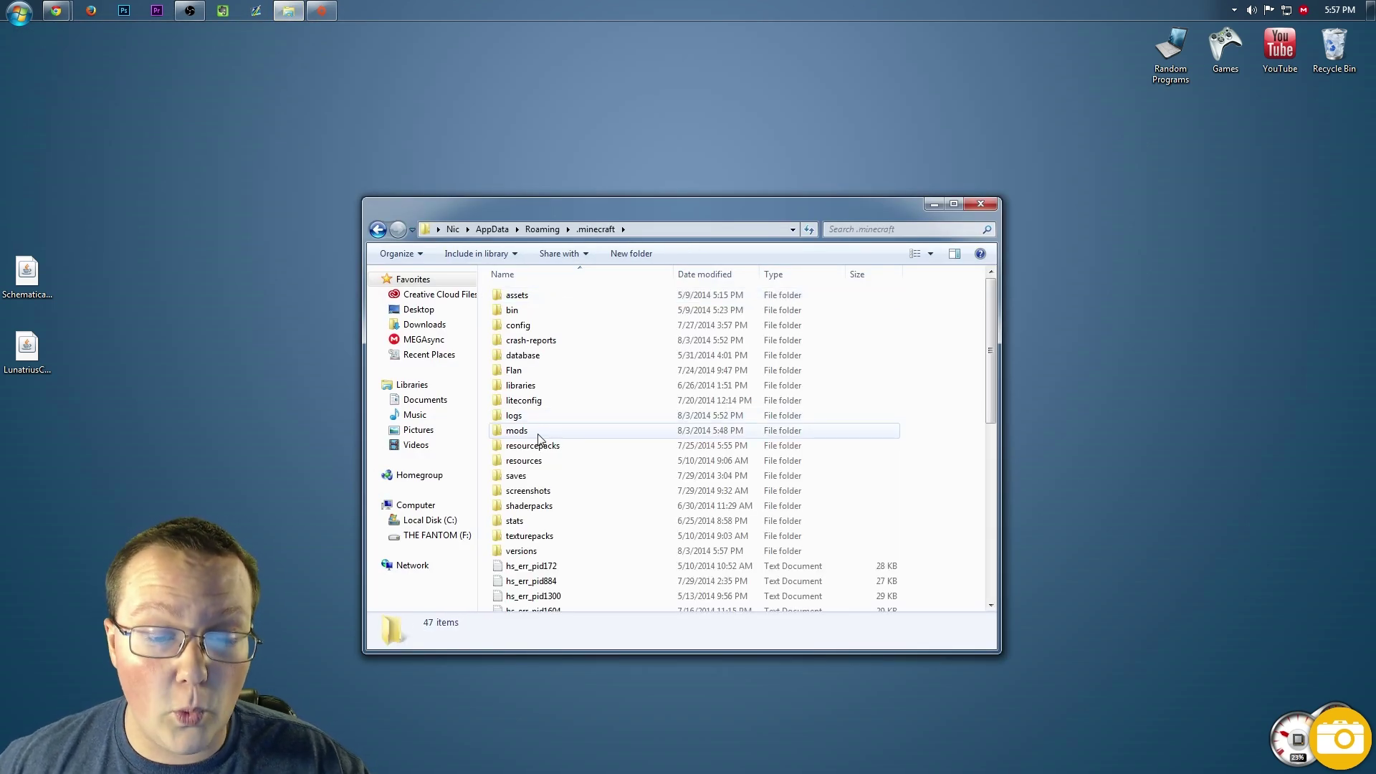
{"action": "left_click_drag", "start_coordinate": [539, 438], "coordinate": [1330, 51]}
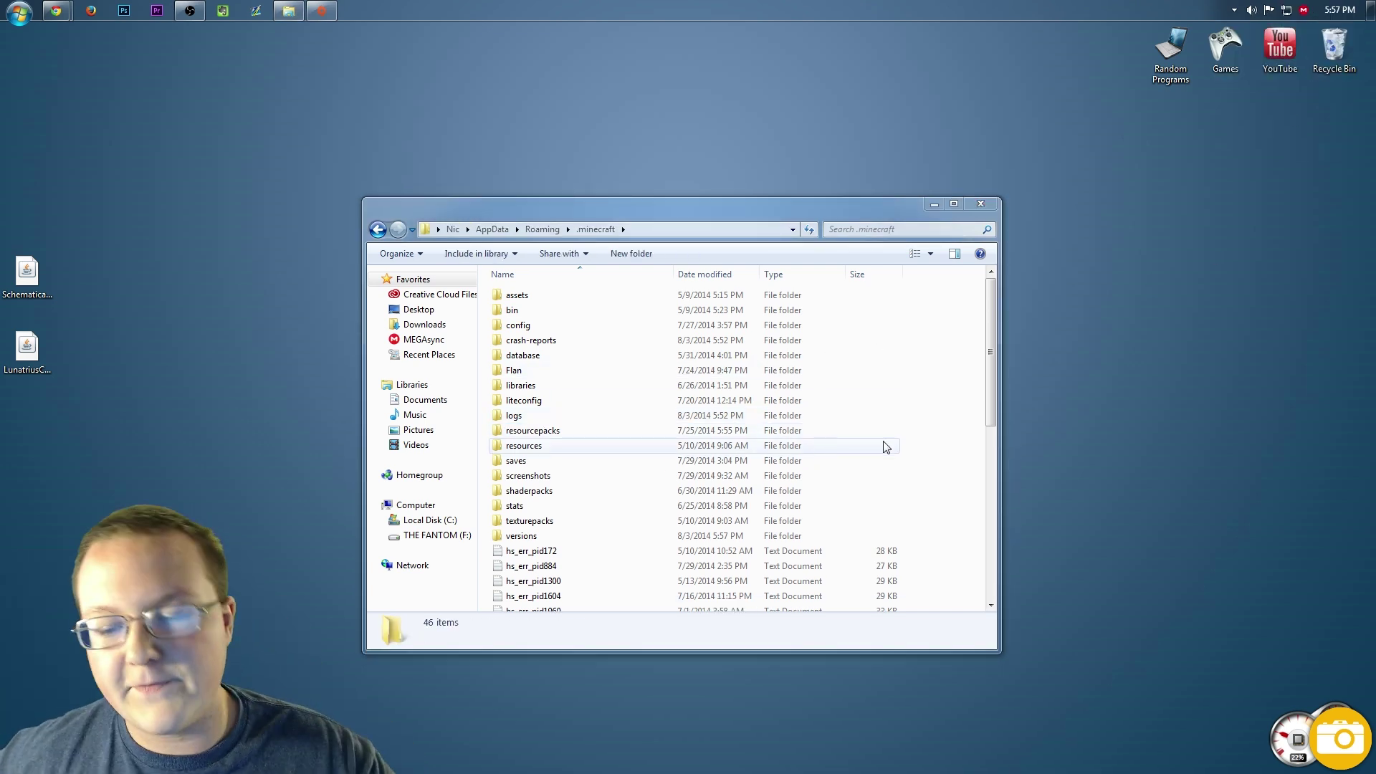
{"action": "right_click", "coordinate": [956, 458]}
{"action": "mouse_move", "coordinate": [1011, 638]}
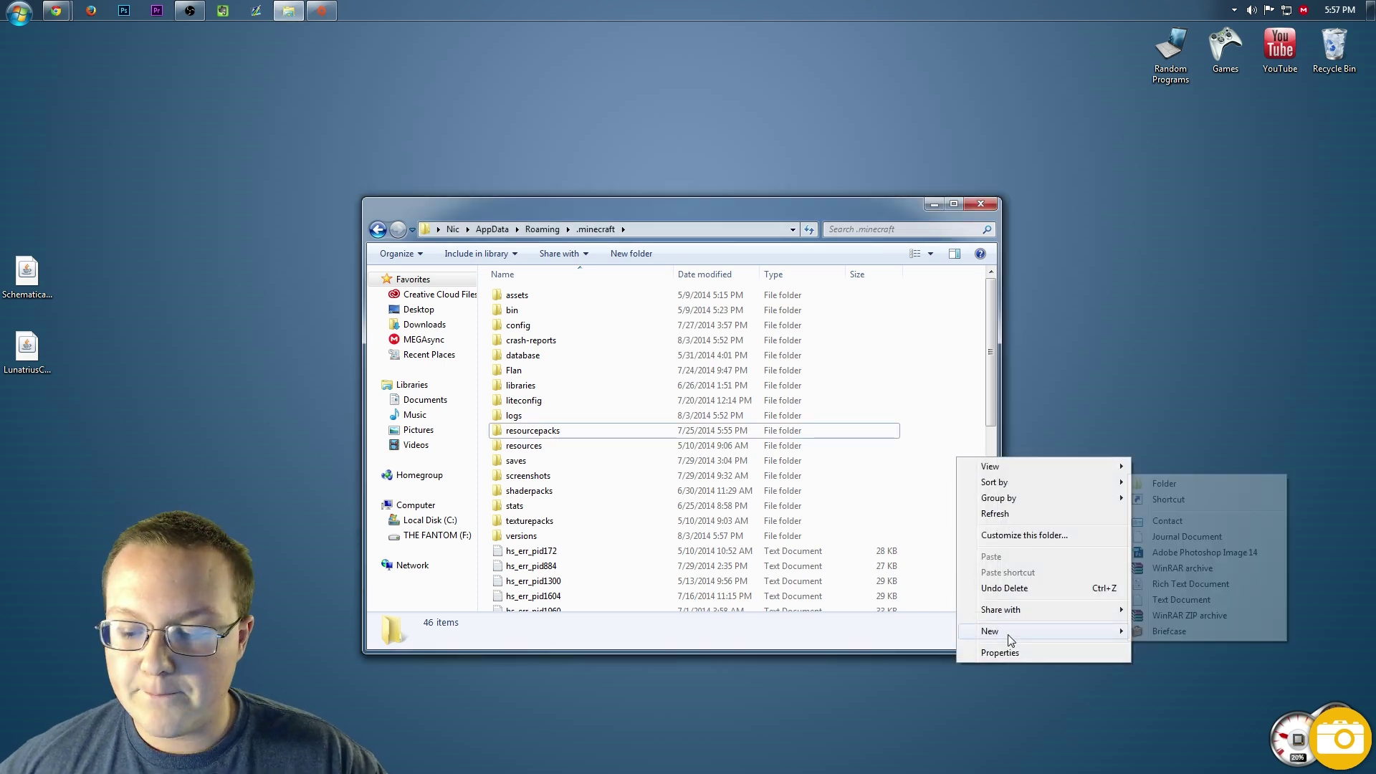
{"action": "left_click", "coordinate": [1206, 484]}
{"action": "type", "text": "mods"}
{"action": "key", "text": "Return"}
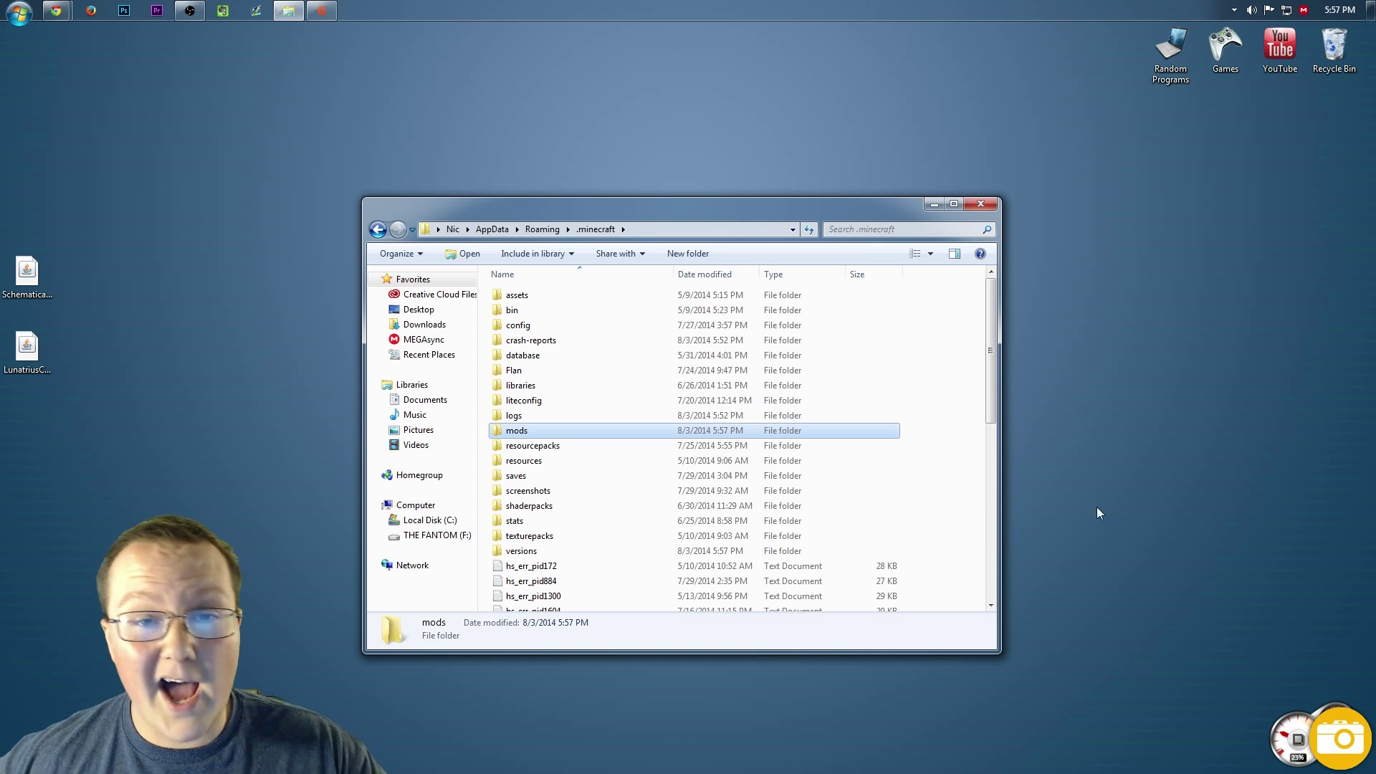
Step: Move the Schematica and LunatriusCore jars from the desktop into the new mods folder
{"action": "double_click", "coordinate": [548, 431]}
{"action": "left_click_drag", "start_coordinate": [105, 449], "coordinate": [43, 344]}
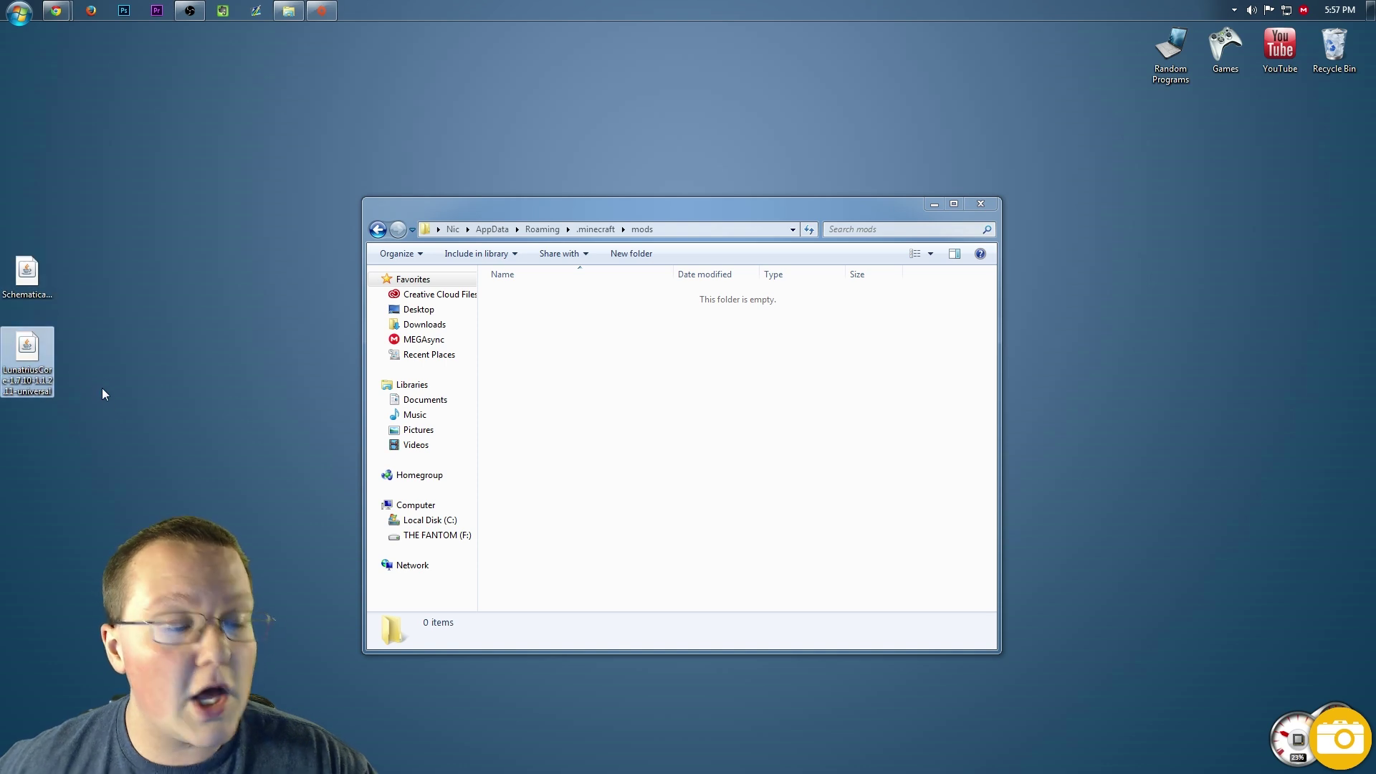
{"action": "left_click_drag", "start_coordinate": [103, 387], "coordinate": [665, 389]}
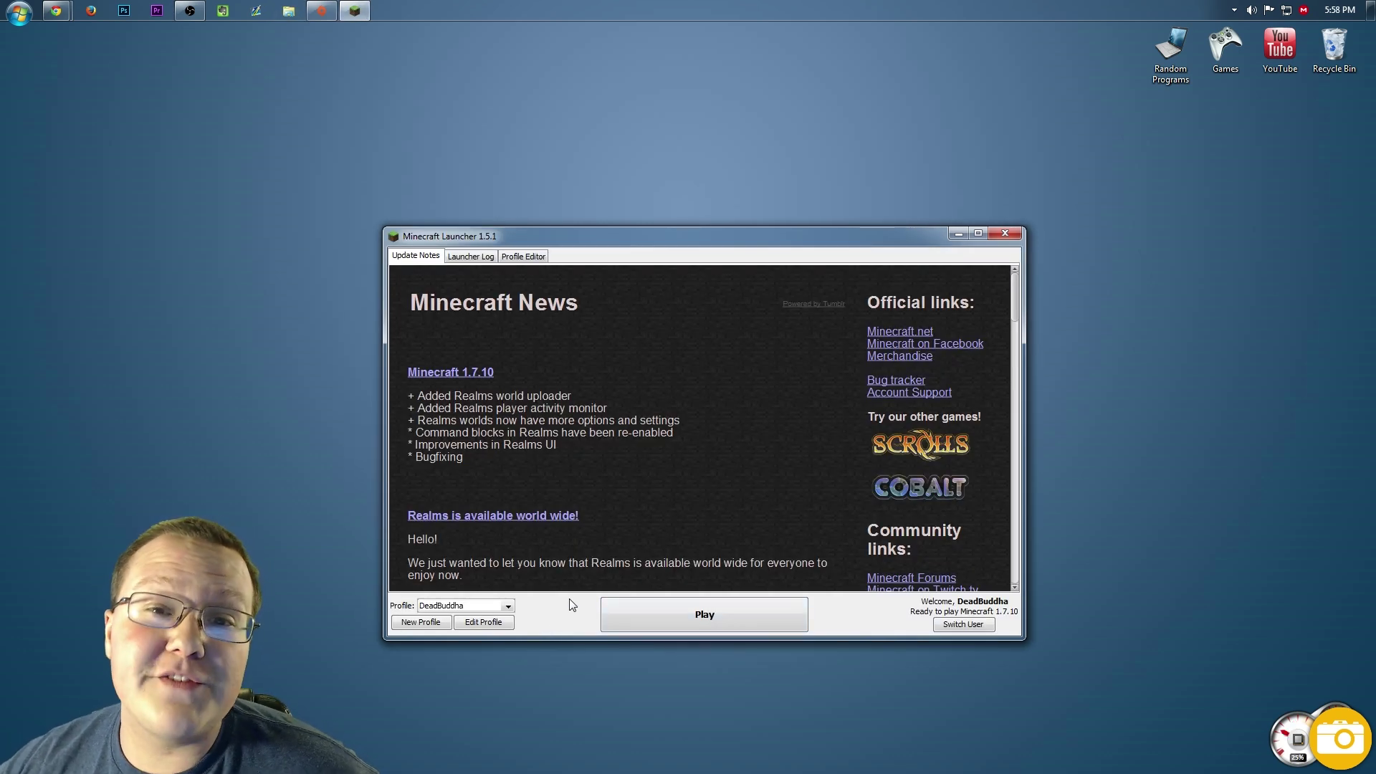
Step: Keep the current launcher profile and open its Profile Editor
{"action": "left_click", "coordinate": [508, 606]}
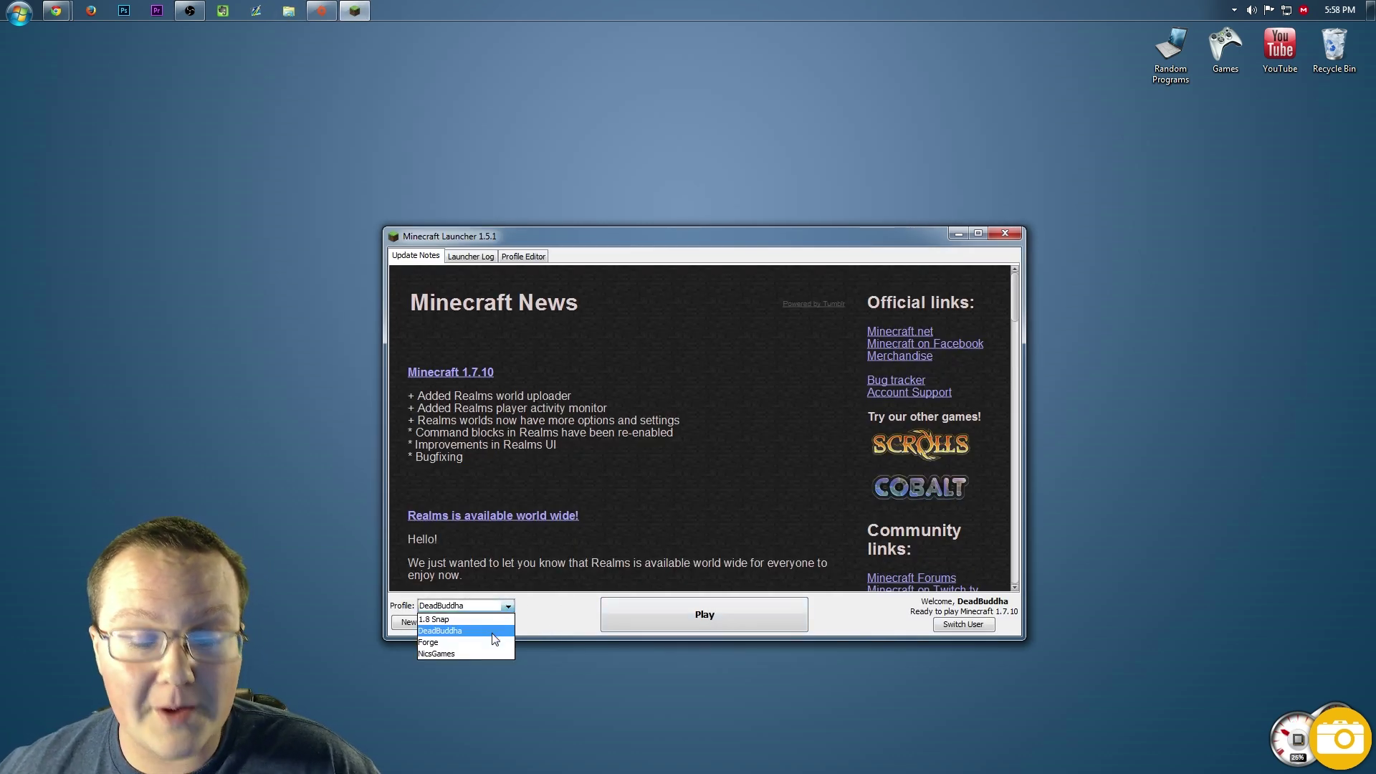
{"action": "left_click", "coordinate": [493, 635]}
{"action": "left_click", "coordinate": [485, 623]}
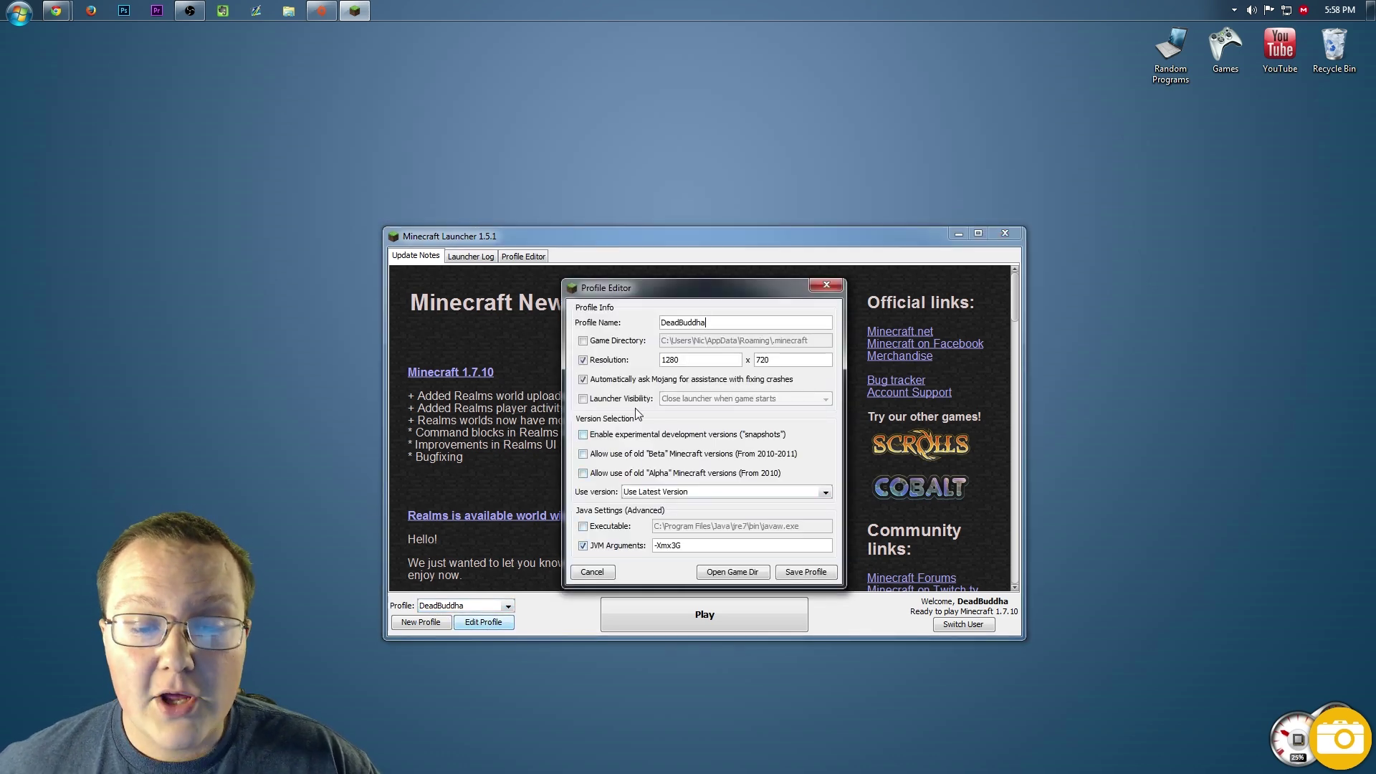
Step: Set the profile version to release 1.7.10-Forge10.13.0.1194, save it, and launch the game
{"action": "left_click", "coordinate": [625, 493]}
{"action": "left_click", "coordinate": [686, 517]}
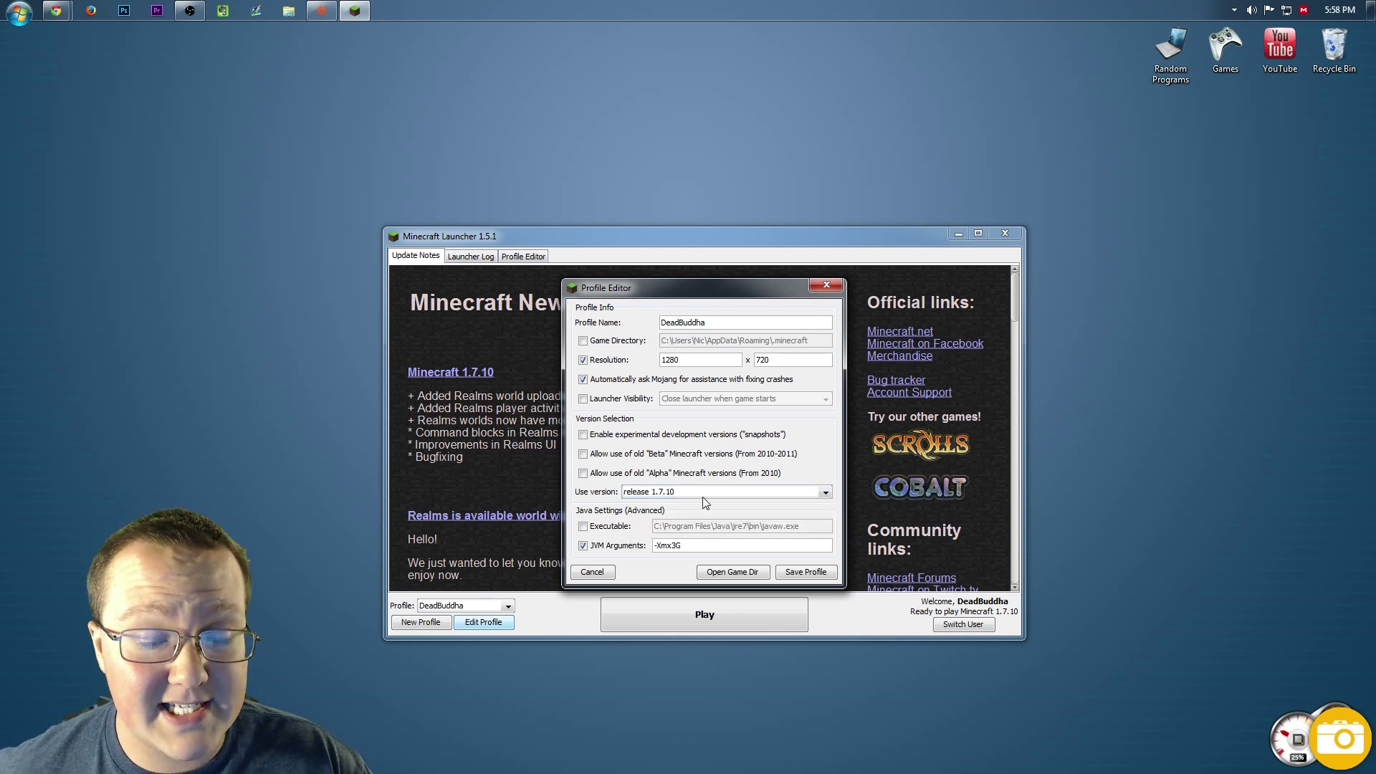
{"action": "left_click", "coordinate": [639, 500]}
{"action": "scroll", "coordinate": [685, 566], "scroll_direction": "down", "scroll_amount": 5}
{"action": "left_click", "coordinate": [679, 595]}
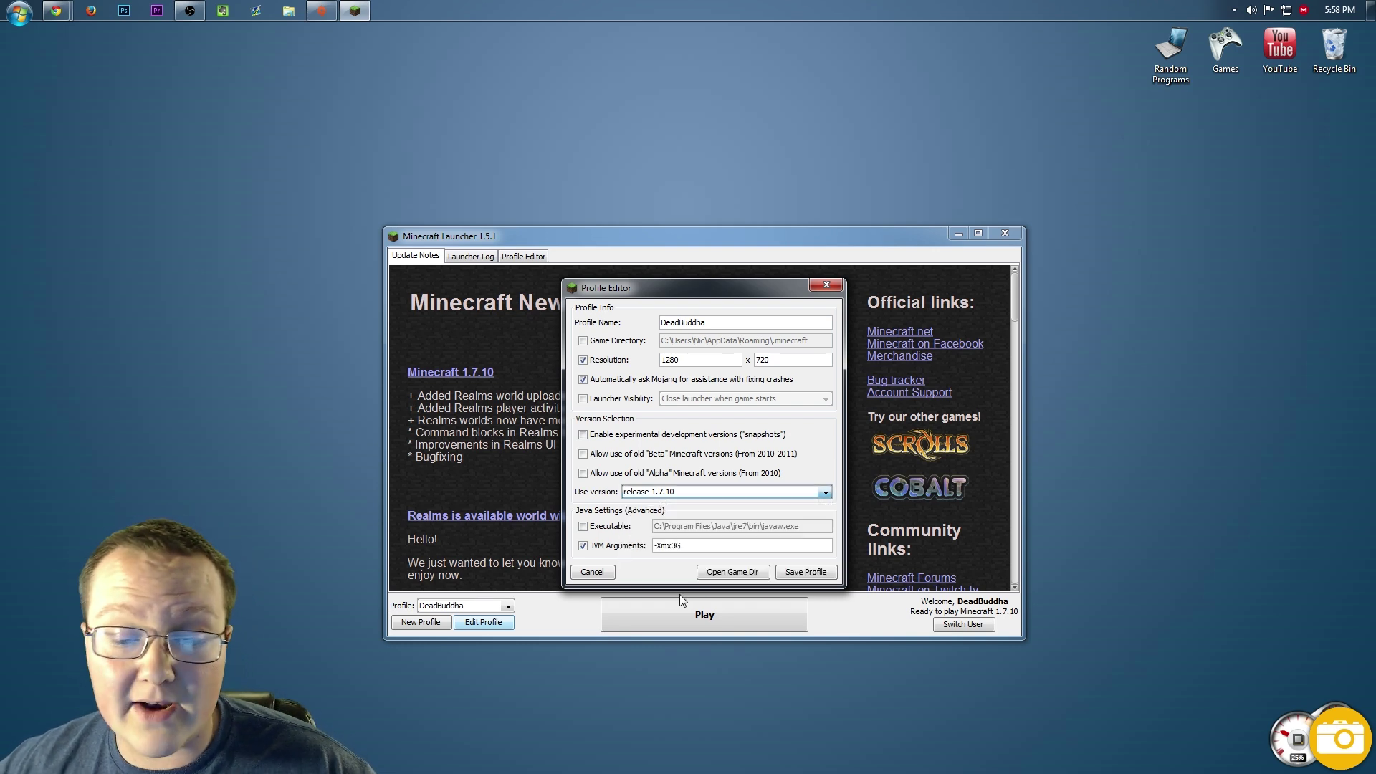
{"action": "left_click", "coordinate": [671, 494]}
{"action": "scroll", "coordinate": [674, 538], "scroll_direction": "down", "scroll_amount": 5}
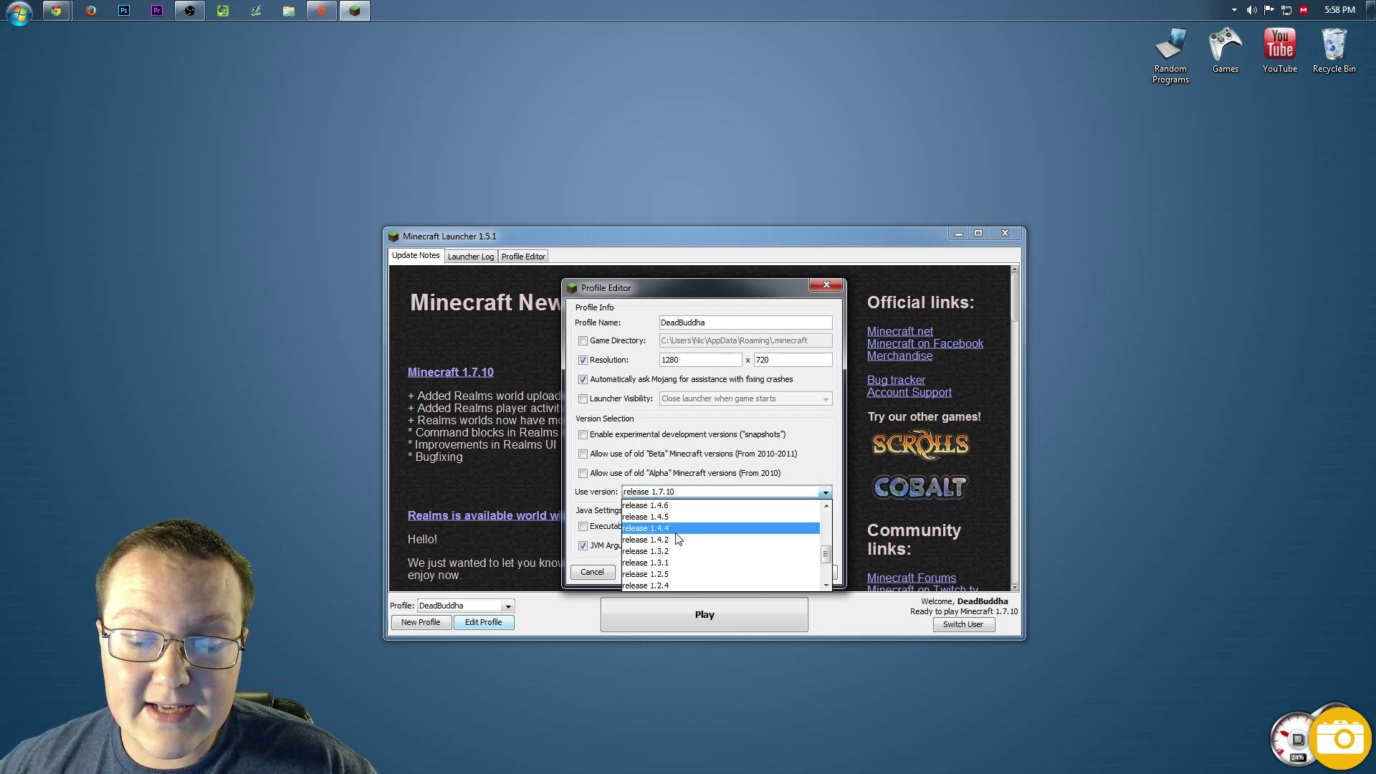
{"action": "left_click", "coordinate": [688, 583]}
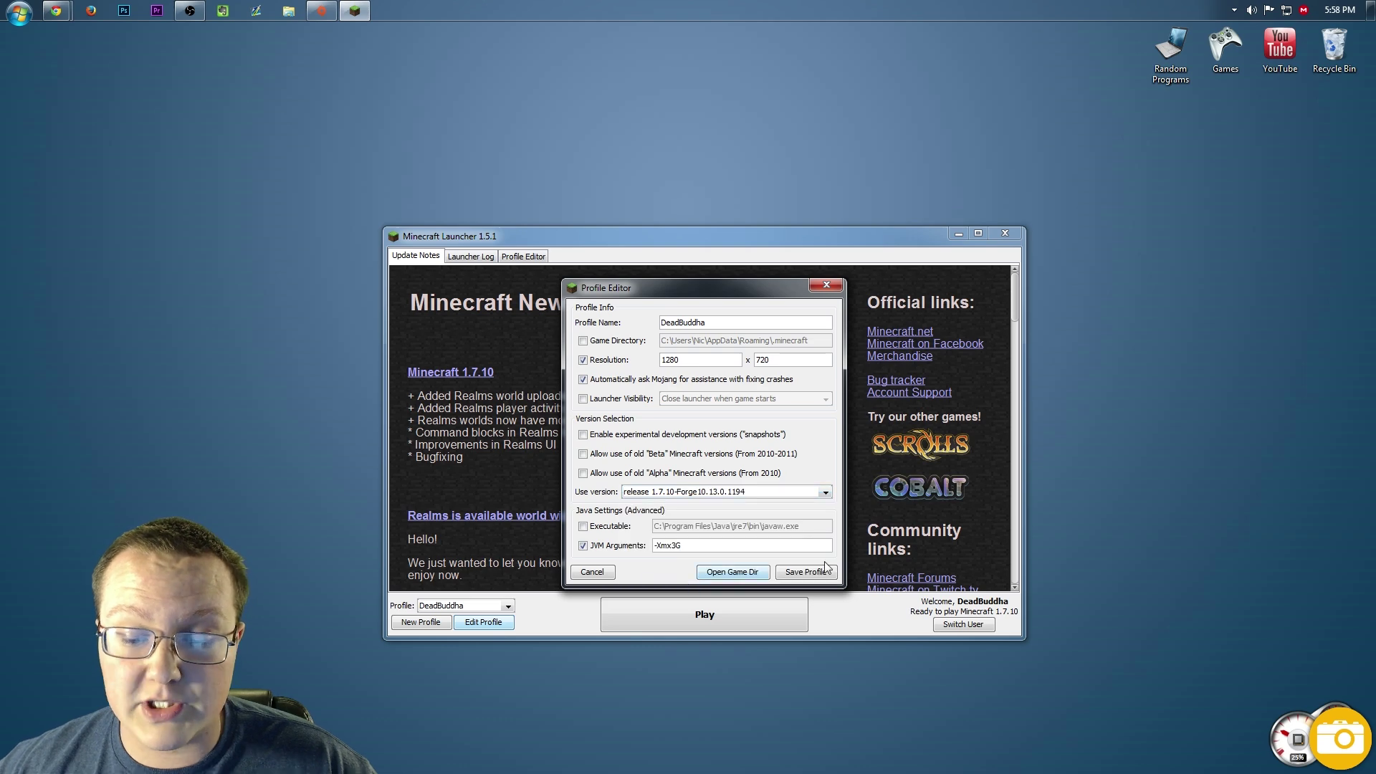
{"action": "left_click", "coordinate": [801, 571]}
{"action": "left_click", "coordinate": [751, 617]}
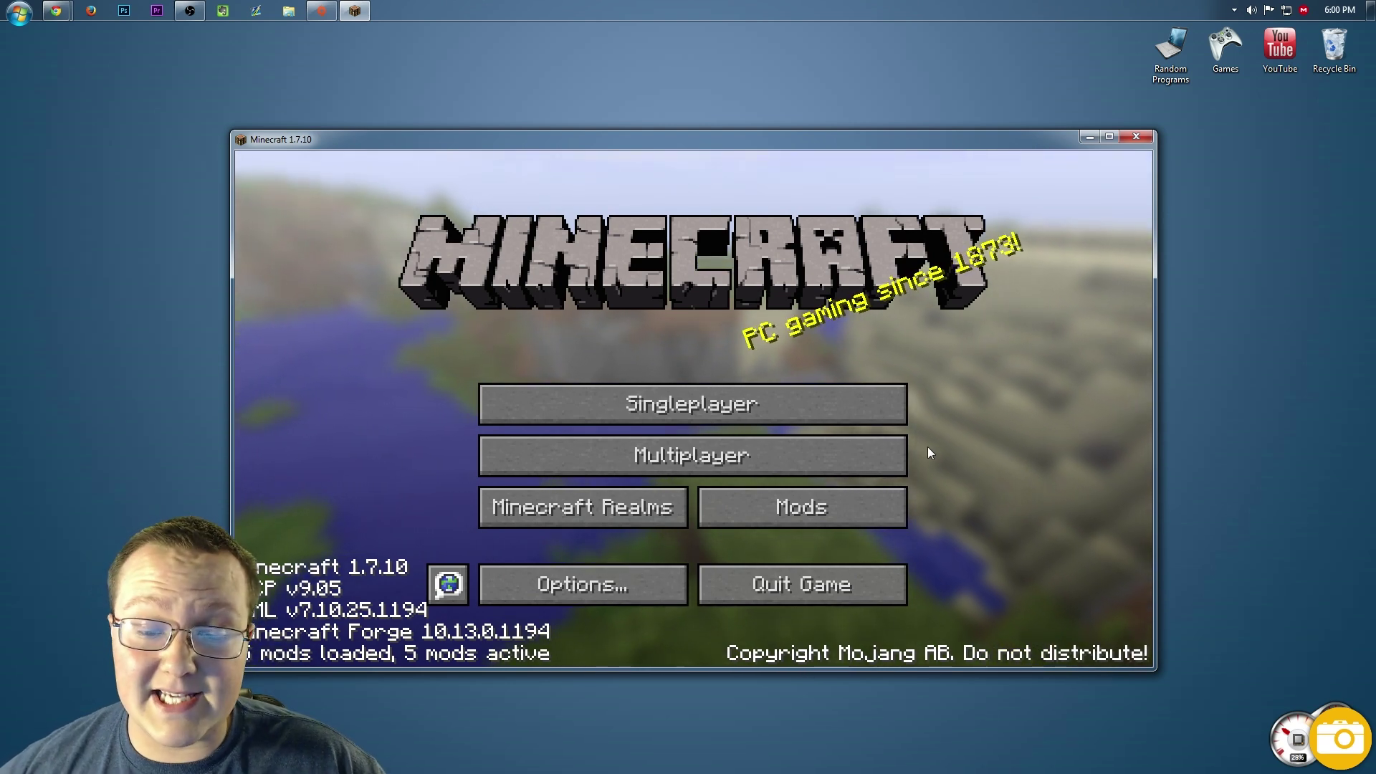
Step: Load the Creative world from the Singleplayer world list
{"action": "left_click", "coordinate": [789, 405]}
{"action": "double_click", "coordinate": [564, 254]}
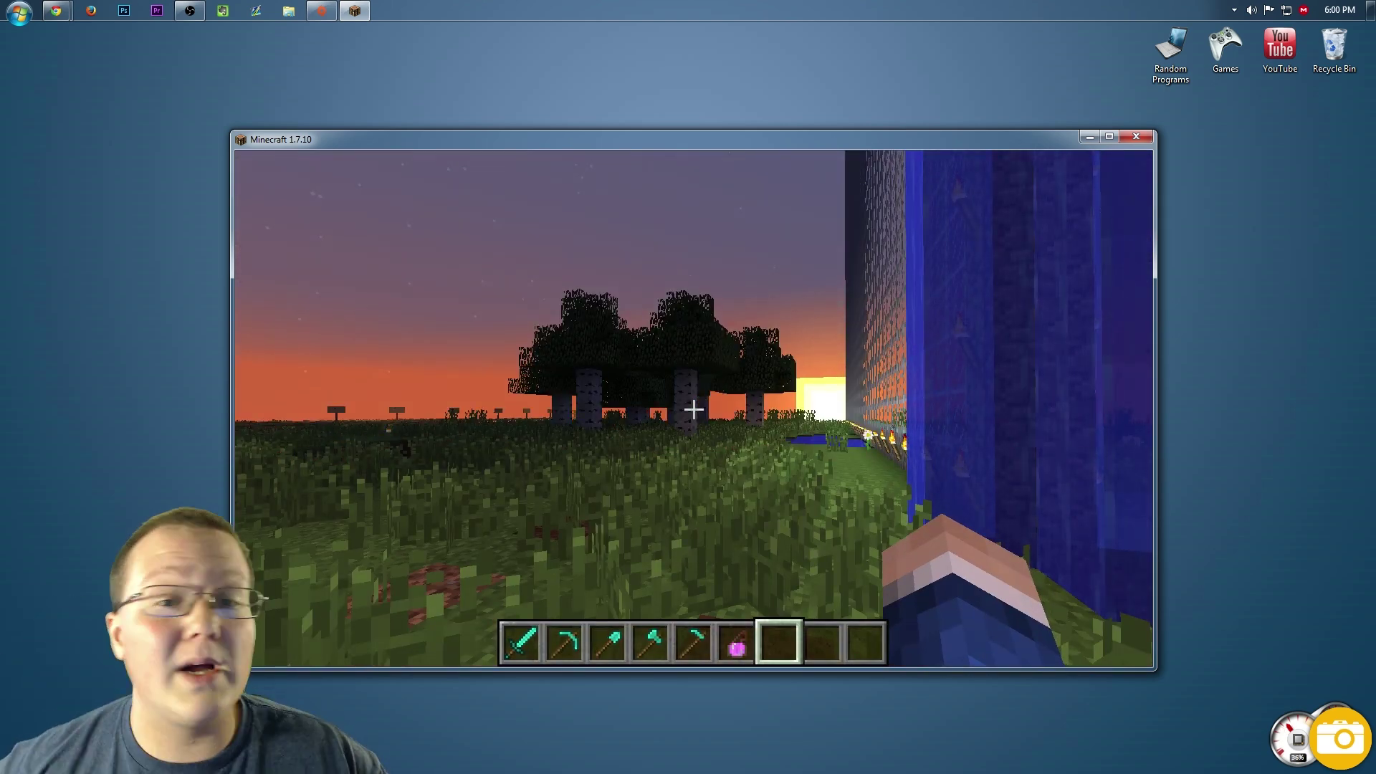
Step: Walk toward the trees and check that Schematica's move, save and load screens each open and close
{"action": "key", "text": "w"}
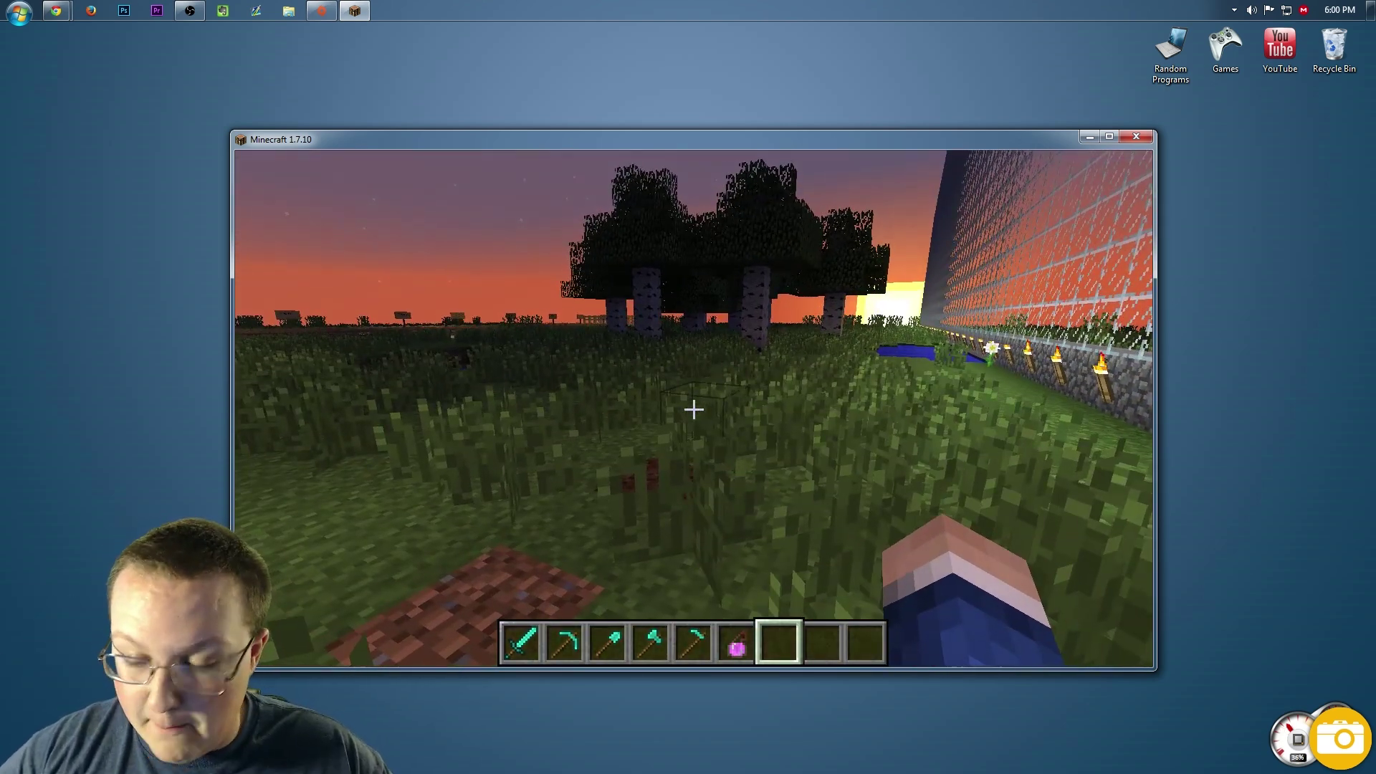
{"action": "key", "text": "KP_Subtract"}
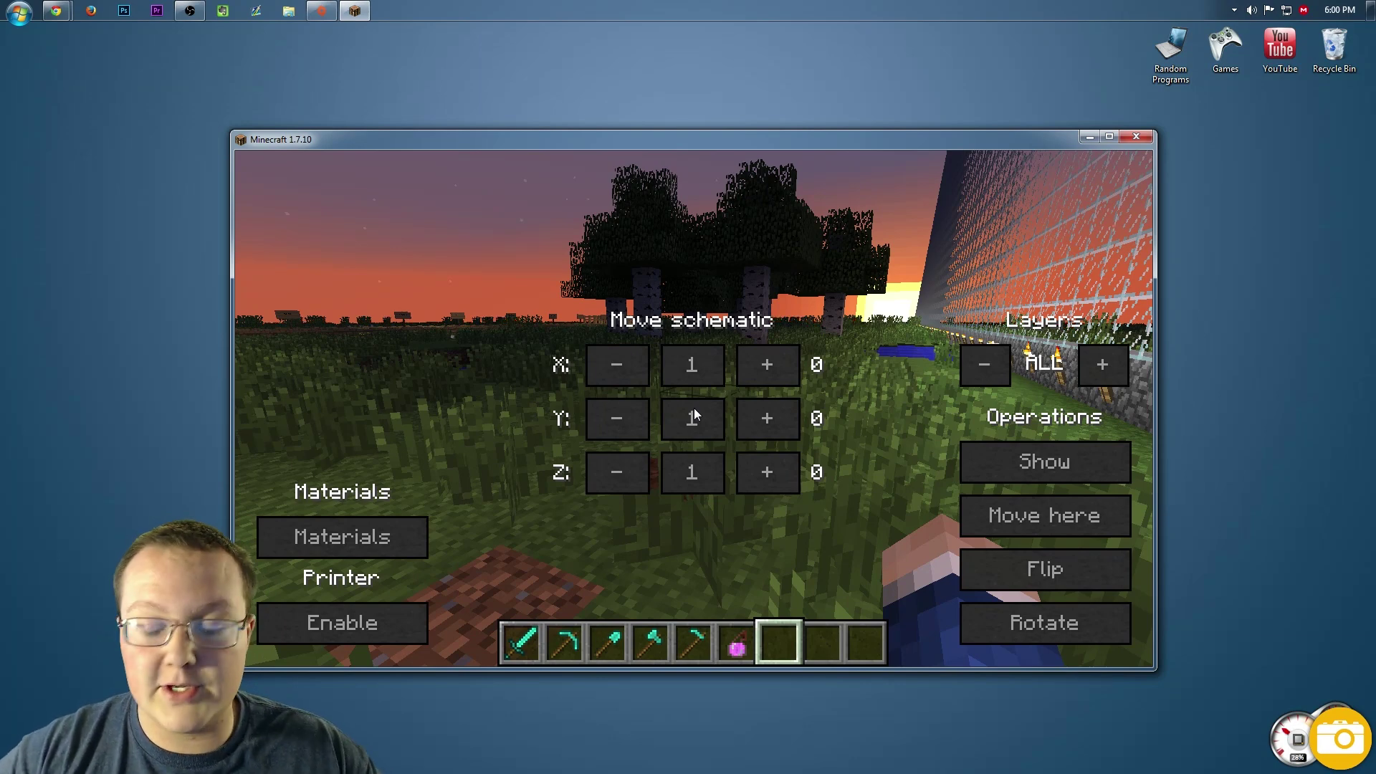
{"action": "key", "text": "Escape"}
{"action": "key", "text": "KP_Multiply"}
{"action": "key", "text": "Escape"}
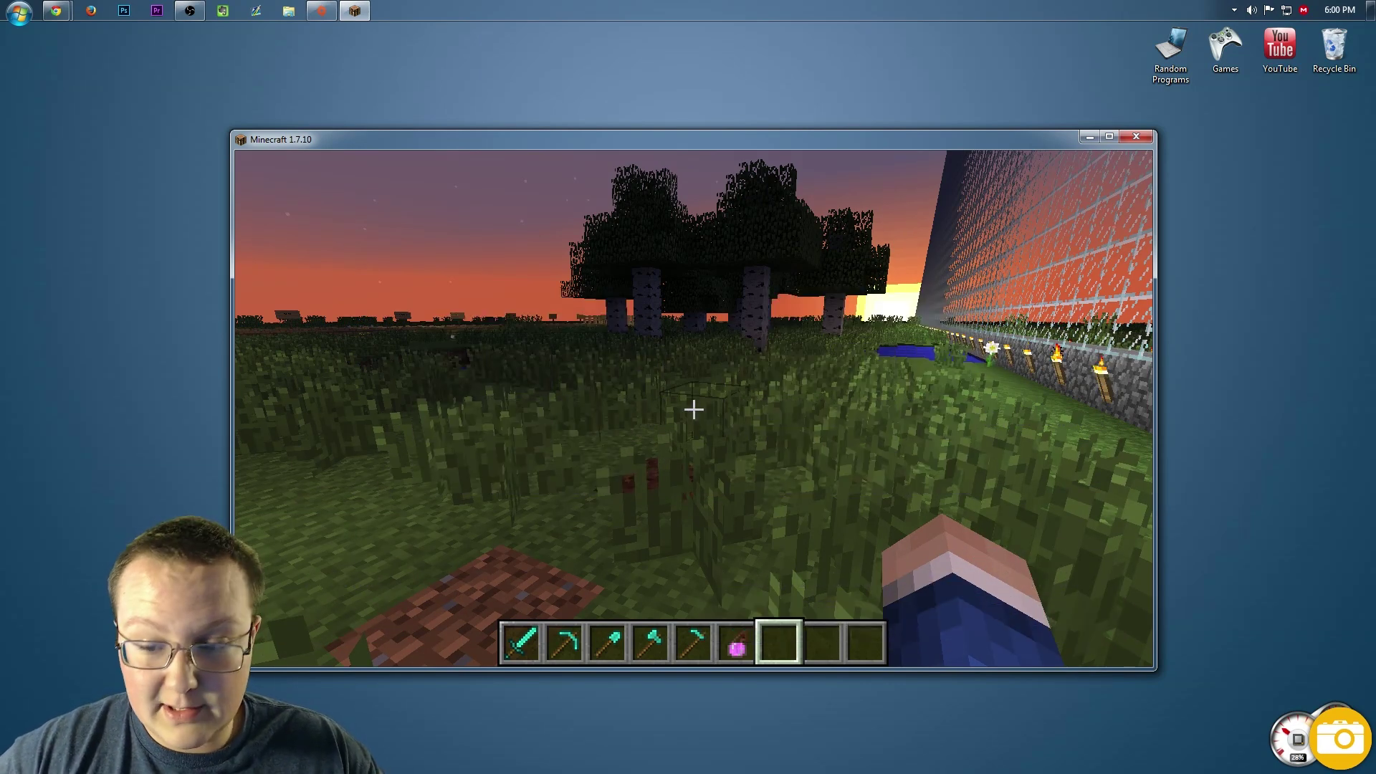
{"action": "key", "text": "KP_Divide"}
{"action": "key", "text": "Escape"}
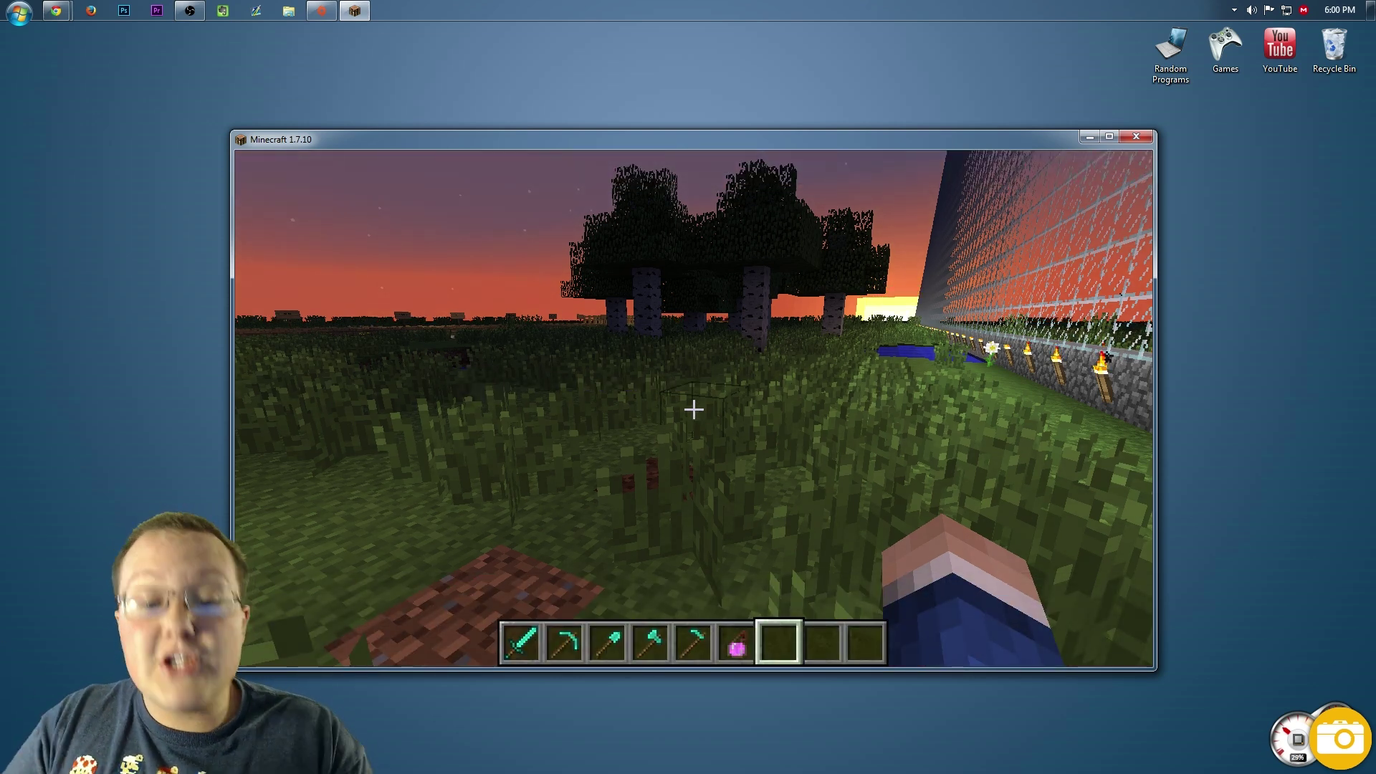
Step: Open the creative inventory, then switch to the Schematica wiki page in Chrome
{"action": "key", "text": "e"}
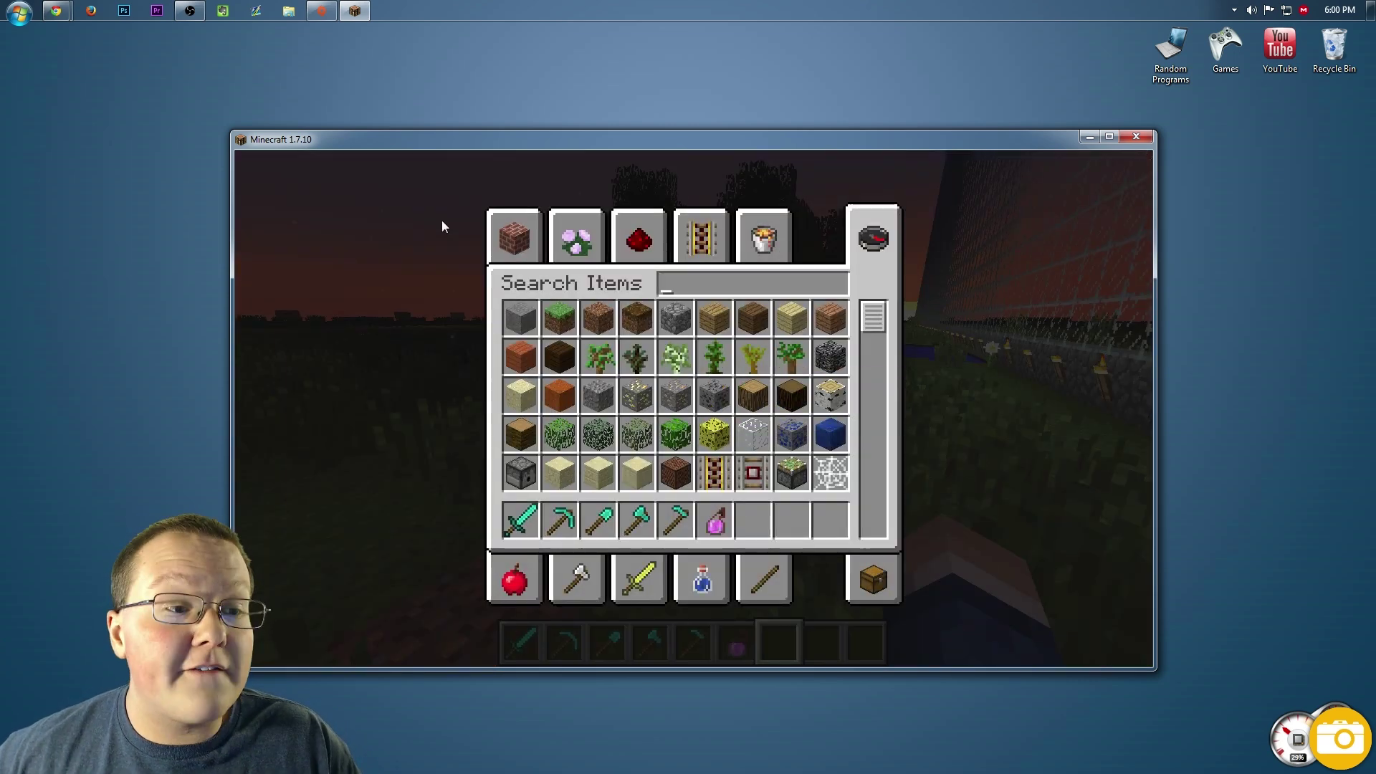
{"action": "mouse_move", "coordinate": [56, 10]}
{"action": "left_click", "coordinate": [192, 100]}
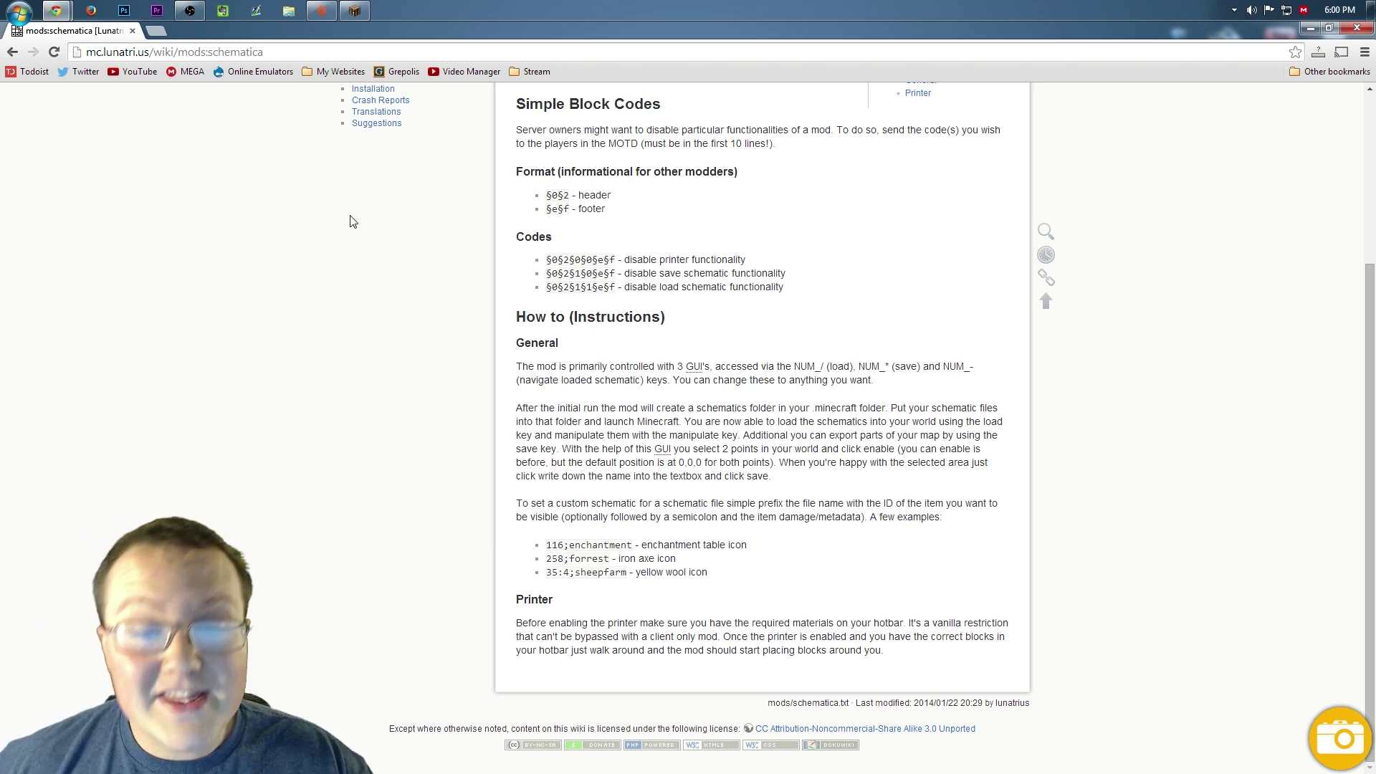
{"action": "scroll", "coordinate": [554, 308], "scroll_direction": "up", "scroll_amount": 4}
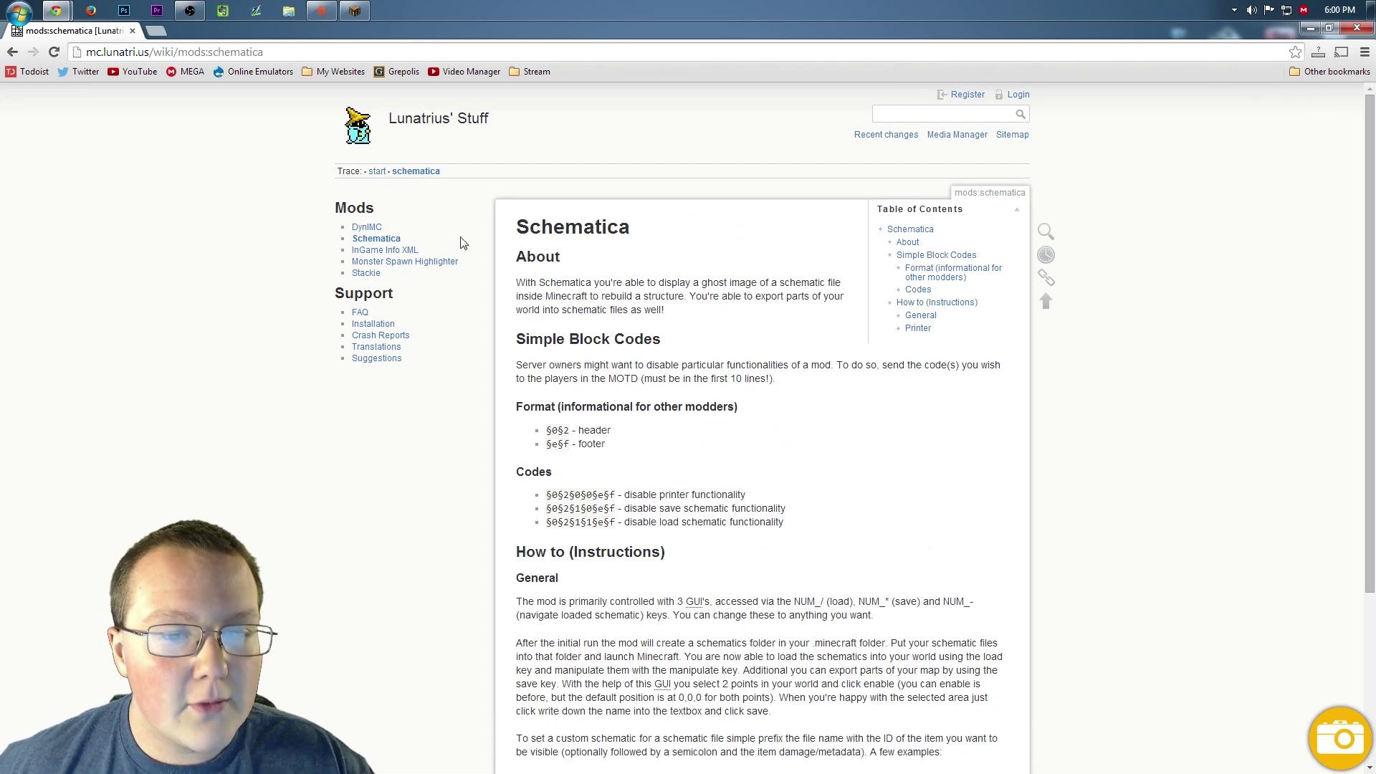
{"action": "scroll", "coordinate": [545, 308], "scroll_direction": "down", "scroll_amount": 3}
{"action": "scroll", "coordinate": [584, 347], "scroll_direction": "up", "scroll_amount": 3}
{"action": "scroll", "coordinate": [589, 344], "scroll_direction": "down", "scroll_amount": 3}
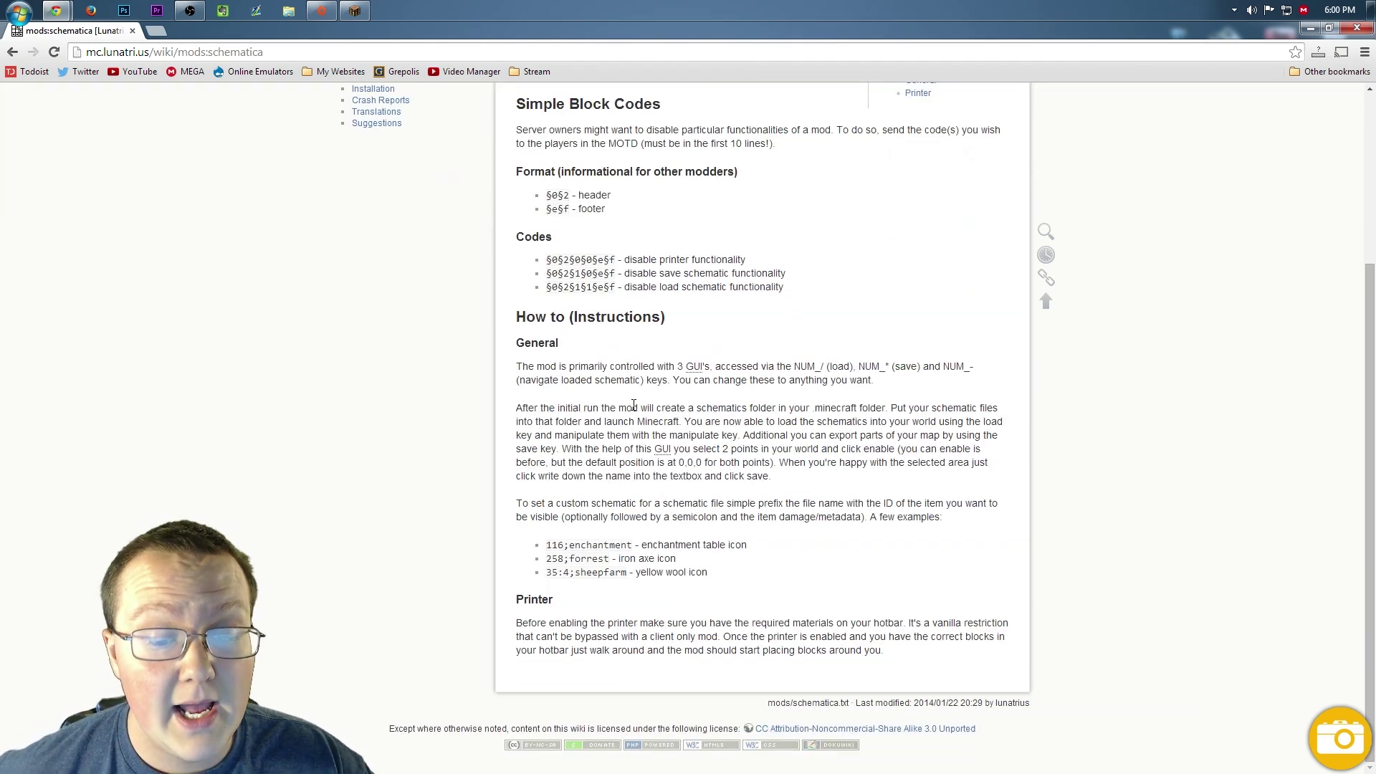